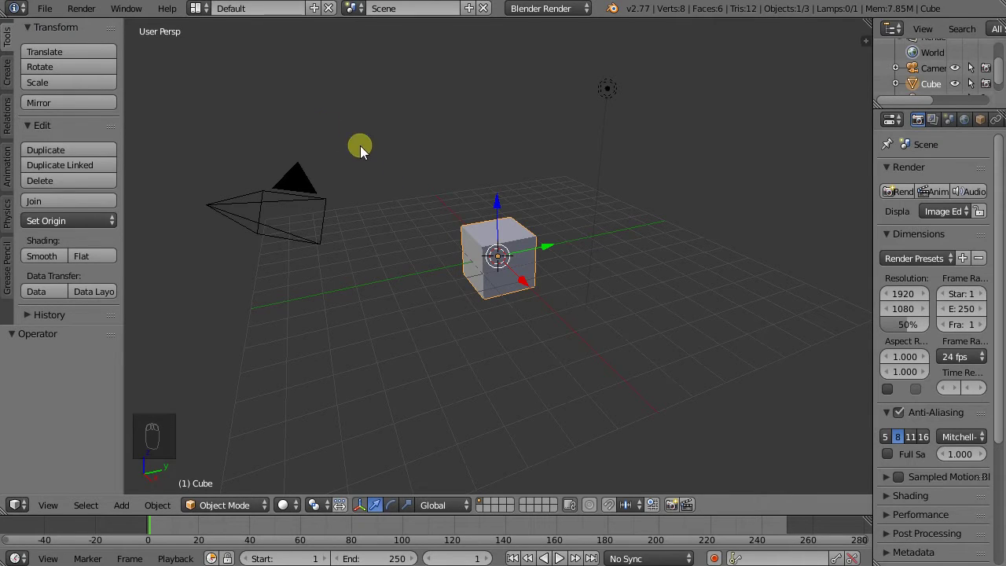
In the user preferences, enable Auto Depth, Zoom To Mouse Position, Rotate Around Selection and Auto Perspective for view manipulation.
{"action": "left_click", "coordinate": [45, 9]}
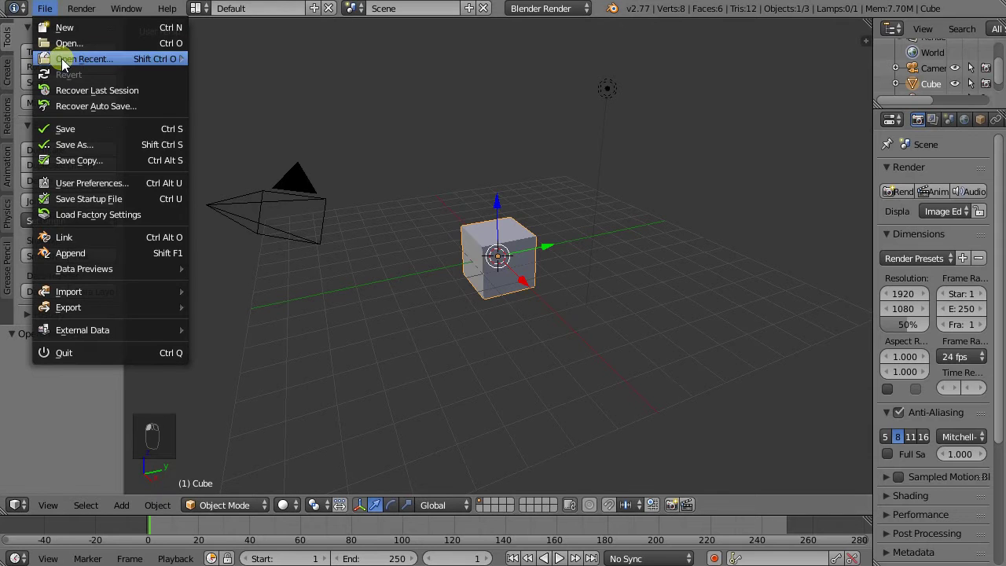
{"action": "left_click", "coordinate": [132, 183]}
{"action": "left_click_drag", "start_coordinate": [144, 9], "coordinate": [497, 48]}
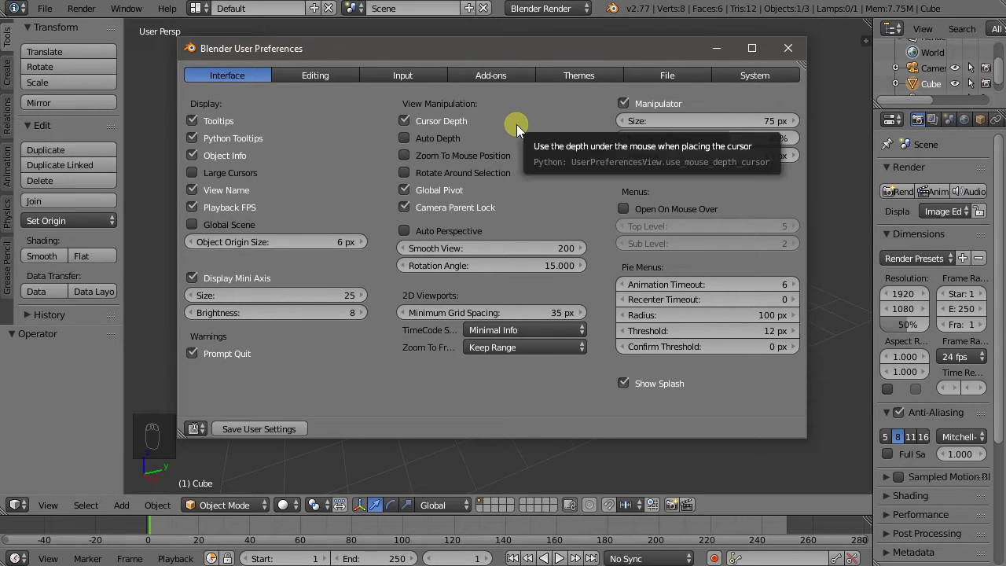
{"action": "left_click", "coordinate": [437, 142]}
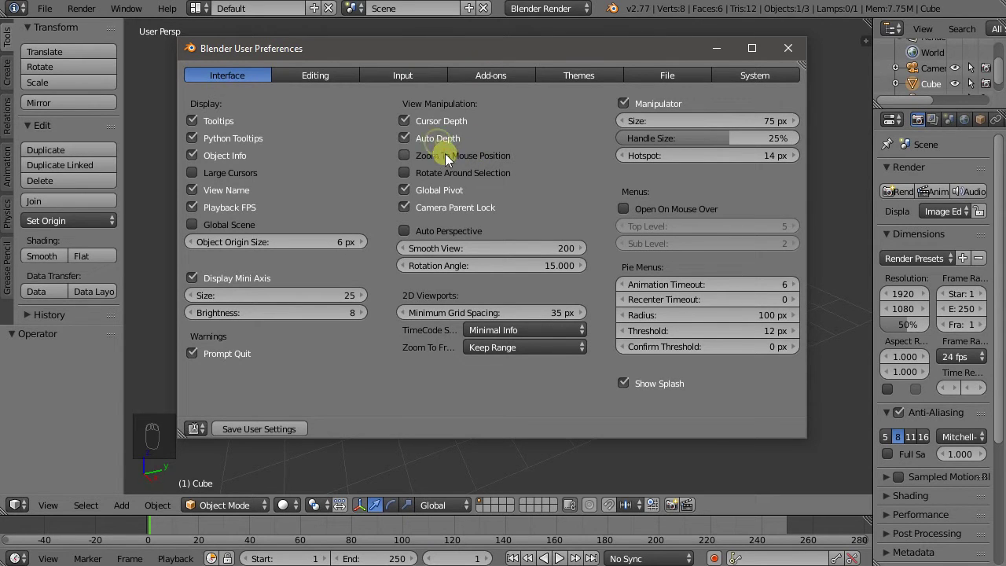
{"action": "left_click", "coordinate": [447, 157]}
{"action": "left_click", "coordinate": [474, 173]}
{"action": "left_click", "coordinate": [447, 230]}
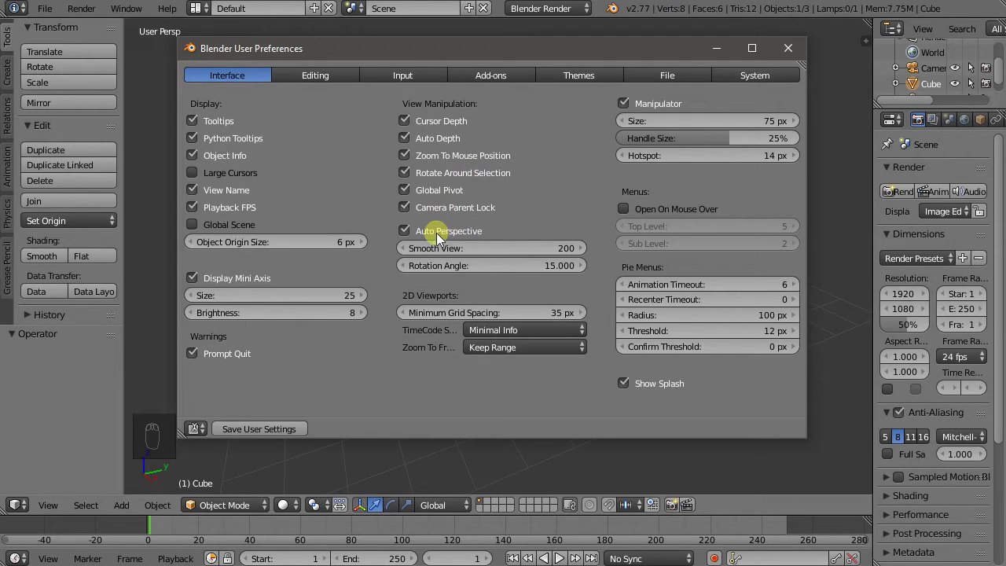
Set the Select With mouse preference to Left, save the user settings and close the preferences.
{"action": "left_click", "coordinate": [414, 75]}
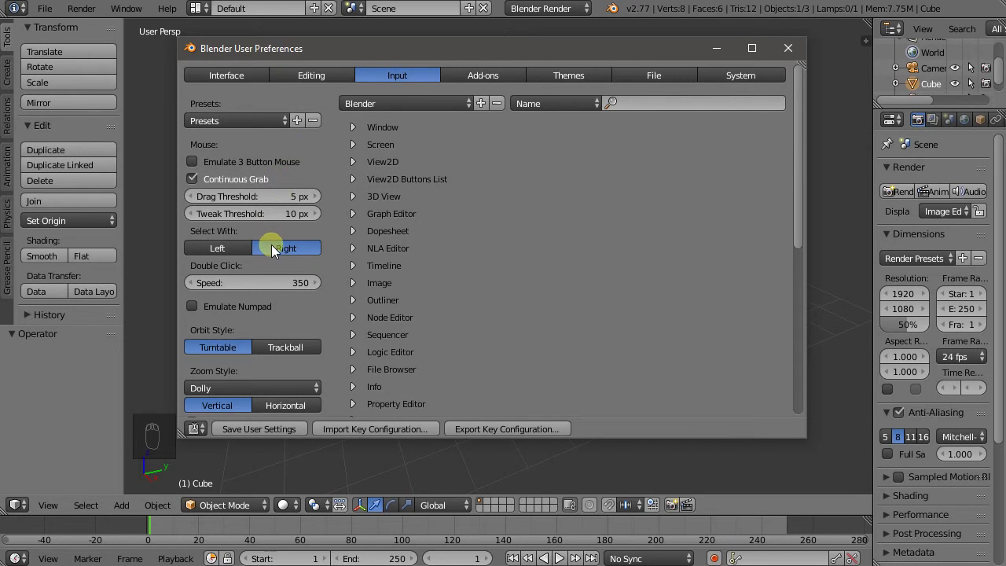
{"action": "left_click", "coordinate": [218, 249]}
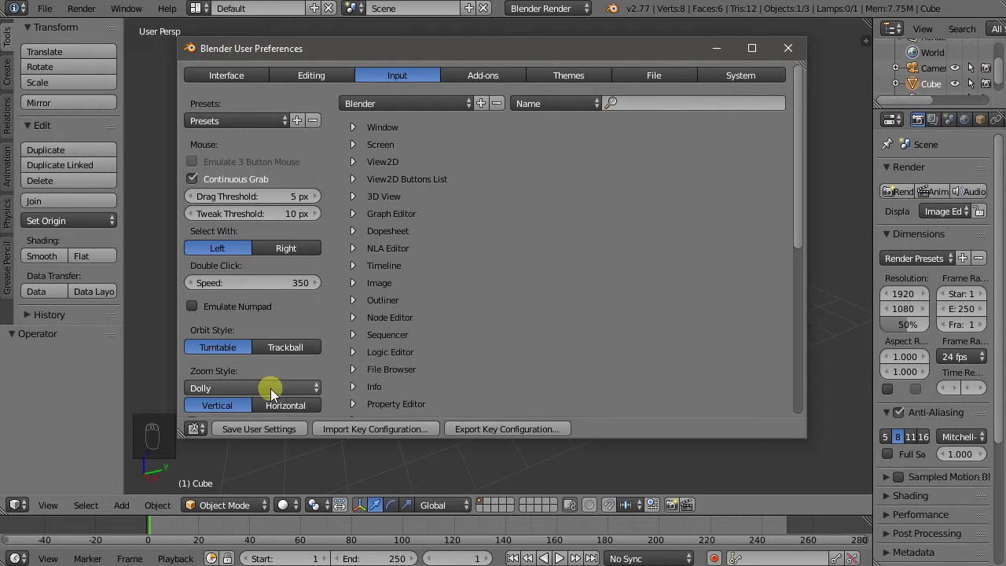
{"action": "left_click", "coordinate": [274, 428]}
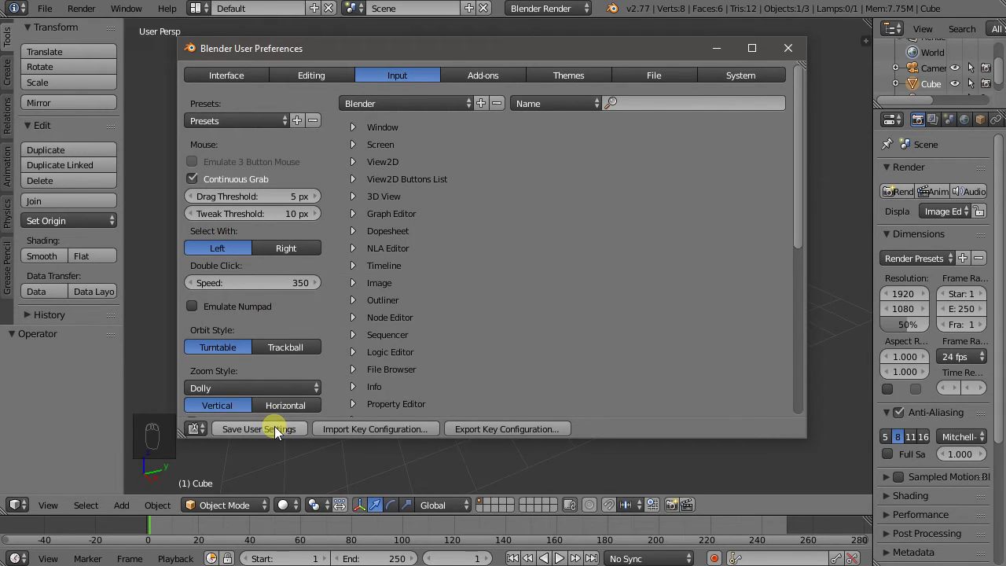
{"action": "left_click", "coordinate": [788, 48]}
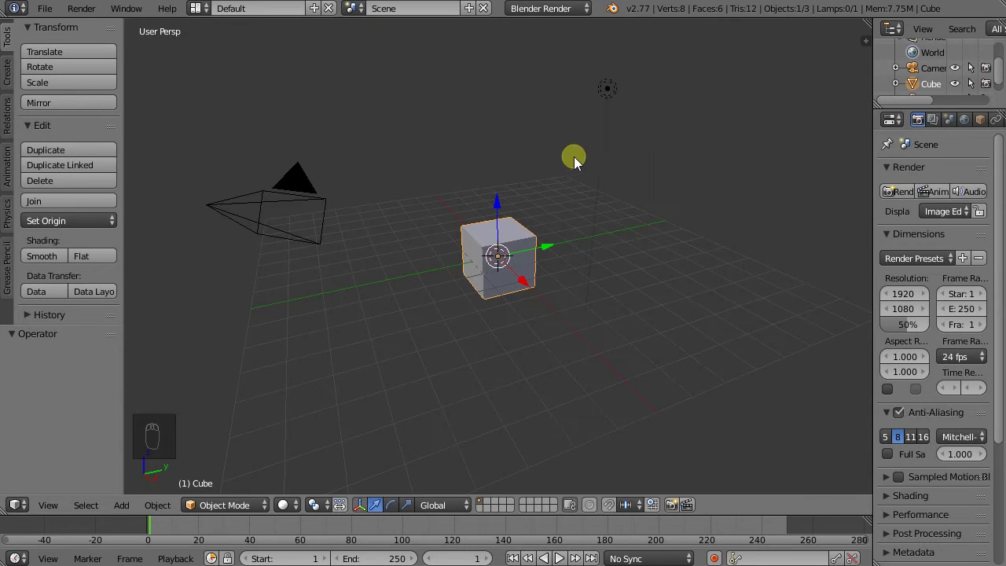
Practise selecting the scene objects one at a time, finishing with the camera, cube and lamp selected together.
{"action": "right_click", "coordinate": [303, 193]}
{"action": "right_click", "coordinate": [621, 89]}
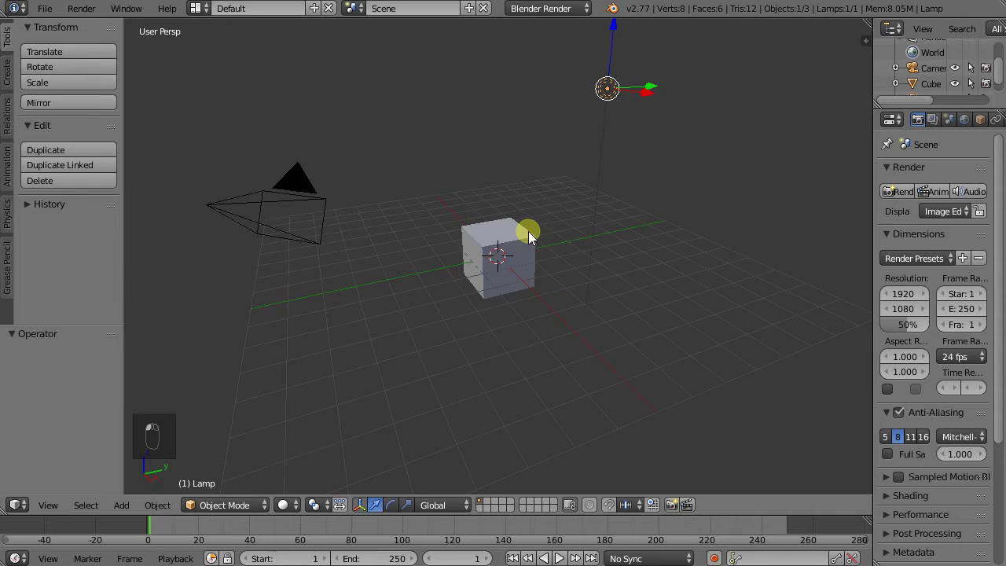
{"action": "right_click", "coordinate": [522, 234]}
{"action": "right_click", "coordinate": [313, 203]}
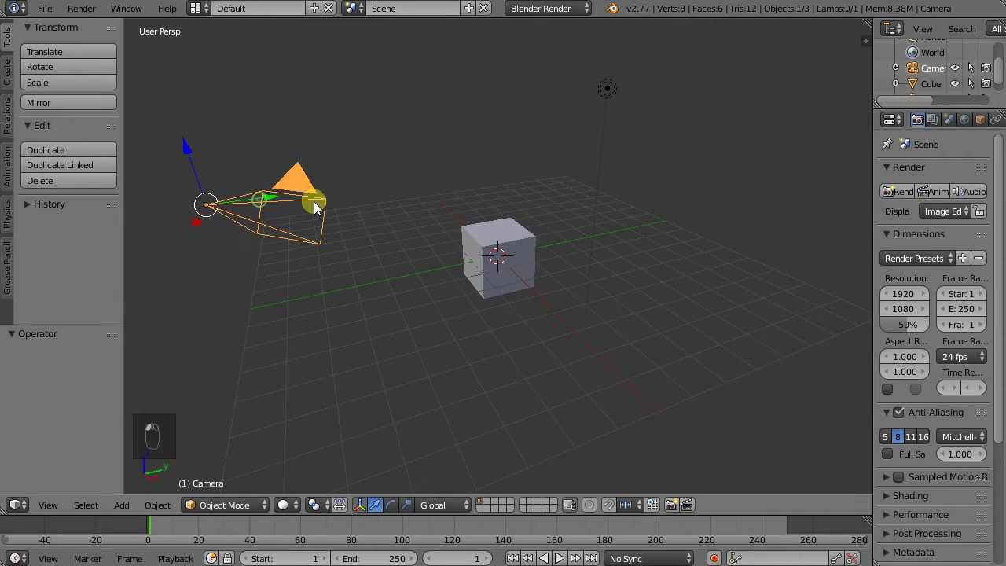
{"action": "right_click", "coordinate": [524, 223], "text": "shift"}
{"action": "right_click", "coordinate": [619, 89], "text": "shift"}
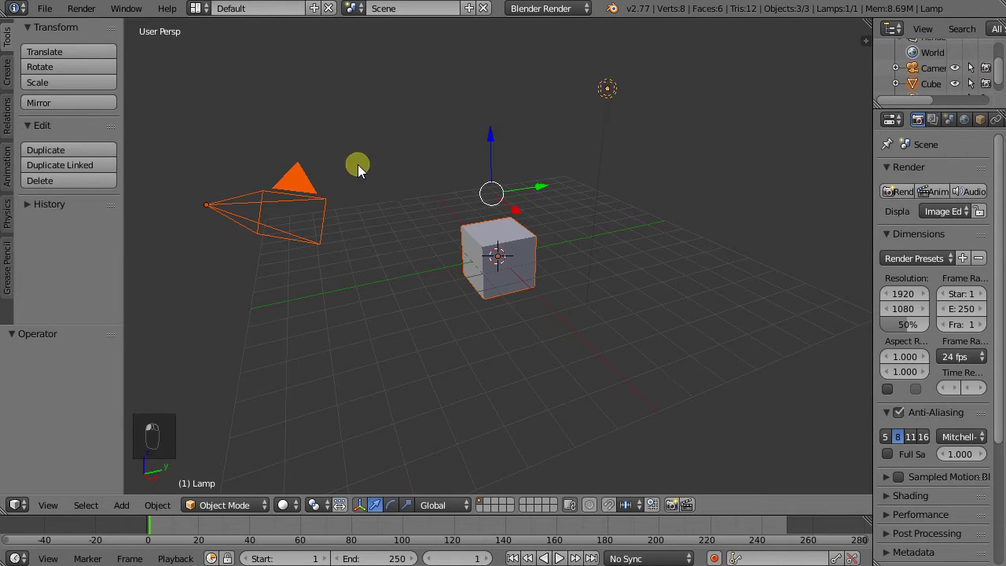
Remove the camera and the lamp from the group selection, leaving only the cube selected.
{"action": "right_click", "coordinate": [314, 192], "text": "shift"}
{"action": "right_click", "coordinate": [318, 195], "text": "shift"}
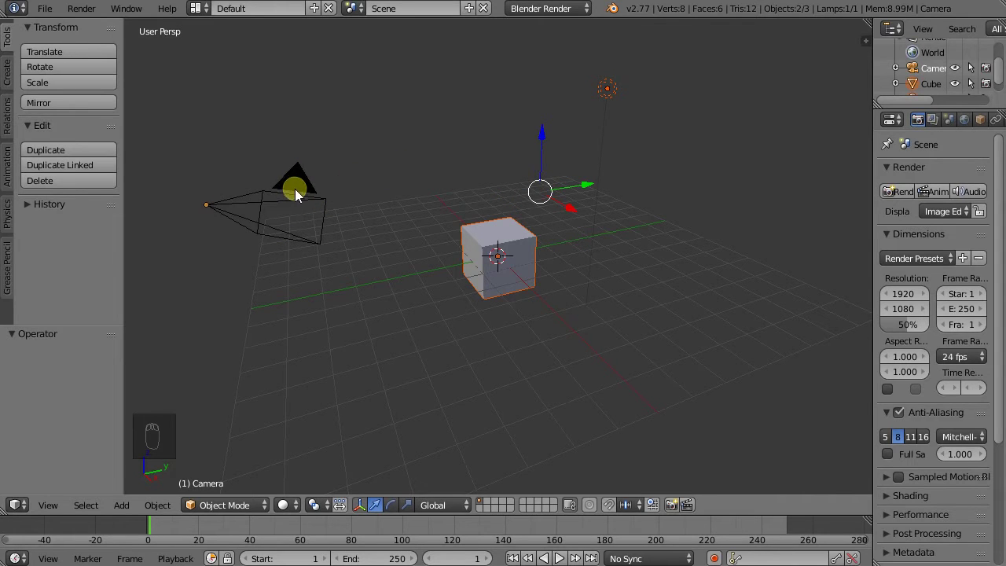
{"action": "right_click", "coordinate": [613, 90], "text": "shift"}
{"action": "right_click", "coordinate": [613, 89], "text": "shift"}
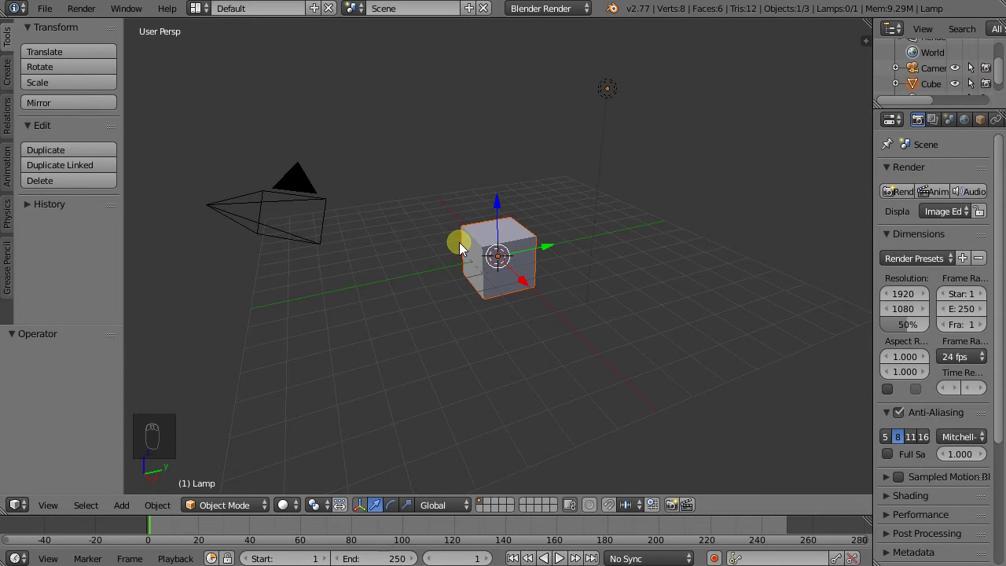
Examine the selected cube from different angles and distances by orbiting around it and zooming in and out.
{"action": "middle_click_drag", "start_coordinate": [459, 244], "coordinate": [482, 227]}
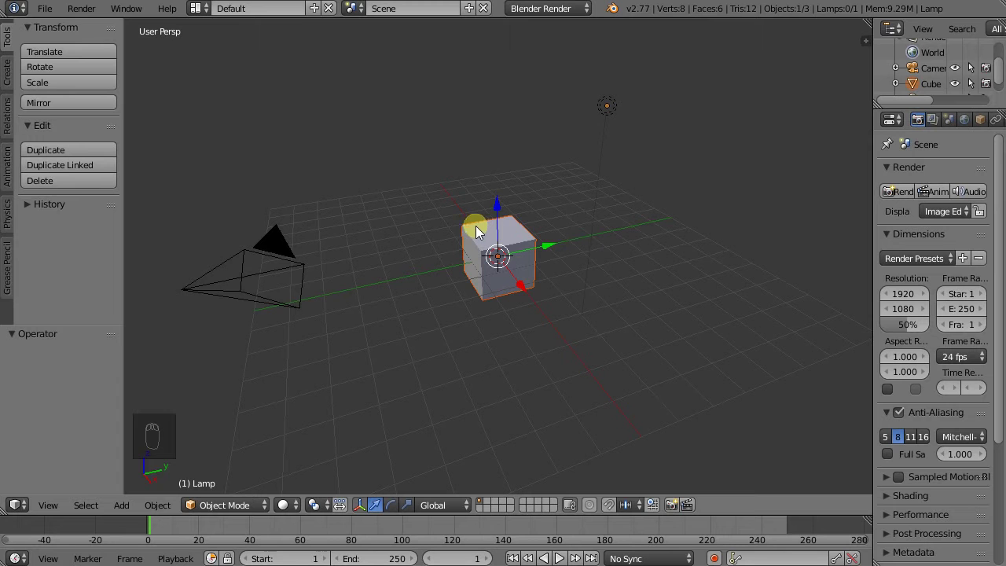
{"action": "middle_click_drag", "start_coordinate": [451, 256], "coordinate": [472, 251]}
{"action": "scroll", "coordinate": [520, 249], "scroll_direction": "up", "scroll_amount": 3}
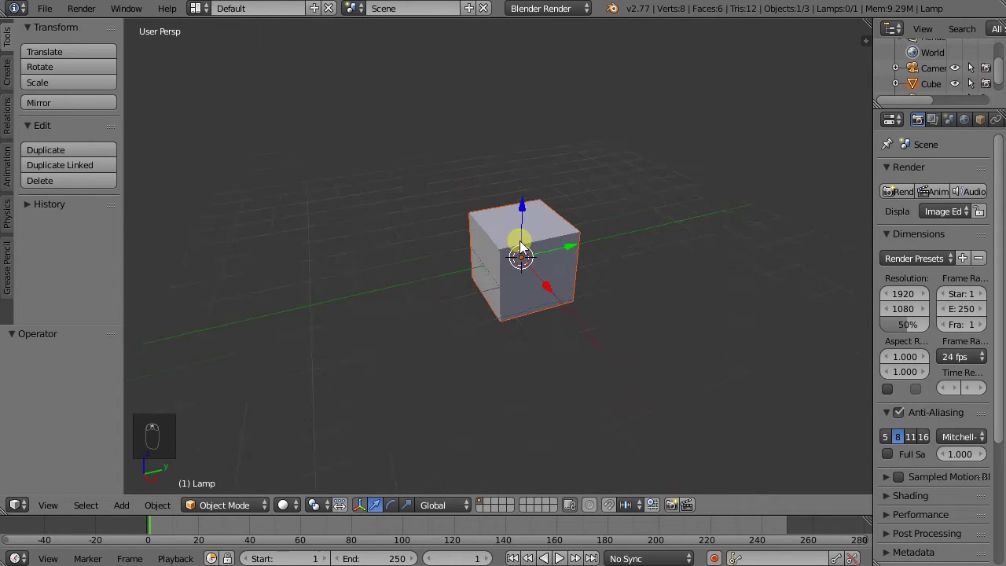
{"action": "scroll", "coordinate": [520, 248], "scroll_direction": "up", "scroll_amount": 6}
{"action": "scroll", "coordinate": [519, 238], "scroll_direction": "down", "scroll_amount": 7}
{"action": "scroll", "coordinate": [519, 243], "scroll_direction": "up", "scroll_amount": 3}
{"action": "scroll", "coordinate": [535, 254], "scroll_direction": "down", "scroll_amount": 2}
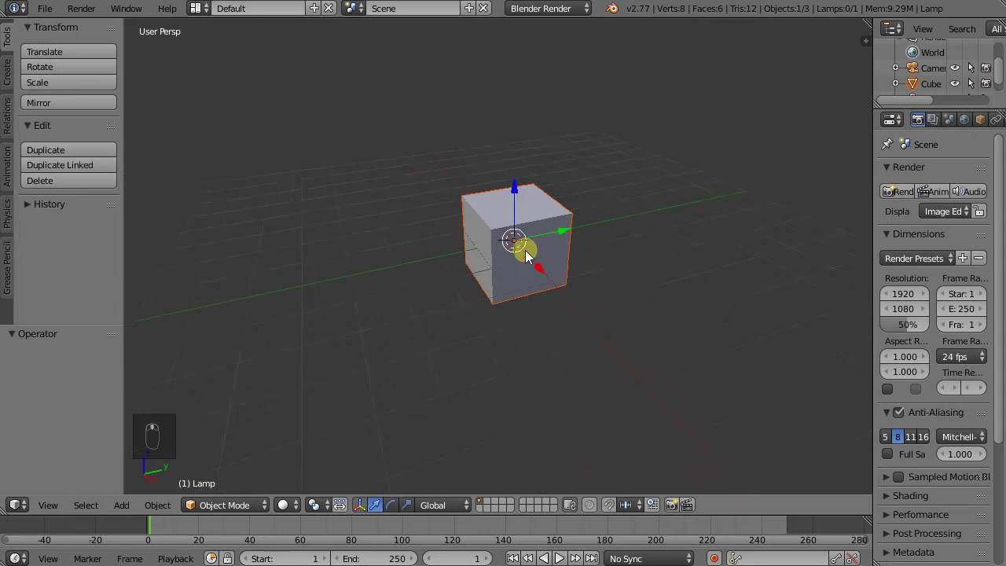
{"action": "scroll", "coordinate": [525, 250], "scroll_direction": "down", "scroll_amount": 3}
Select the camera, cube and lamp together and orbit around their shared centre.
{"action": "right_click", "coordinate": [306, 229]}
{"action": "middle_click_drag", "start_coordinate": [308, 227], "coordinate": [417, 234]}
{"action": "right_click", "coordinate": [555, 272], "text": "shift"}
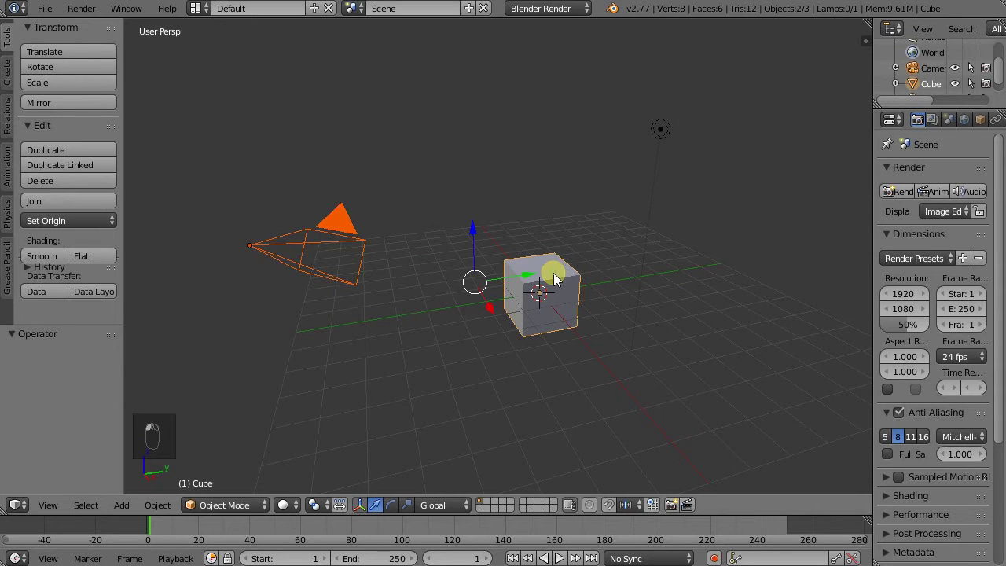
{"action": "right_click", "coordinate": [651, 126], "text": "shift"}
{"action": "middle_click_drag", "start_coordinate": [620, 184], "coordinate": [631, 255]}
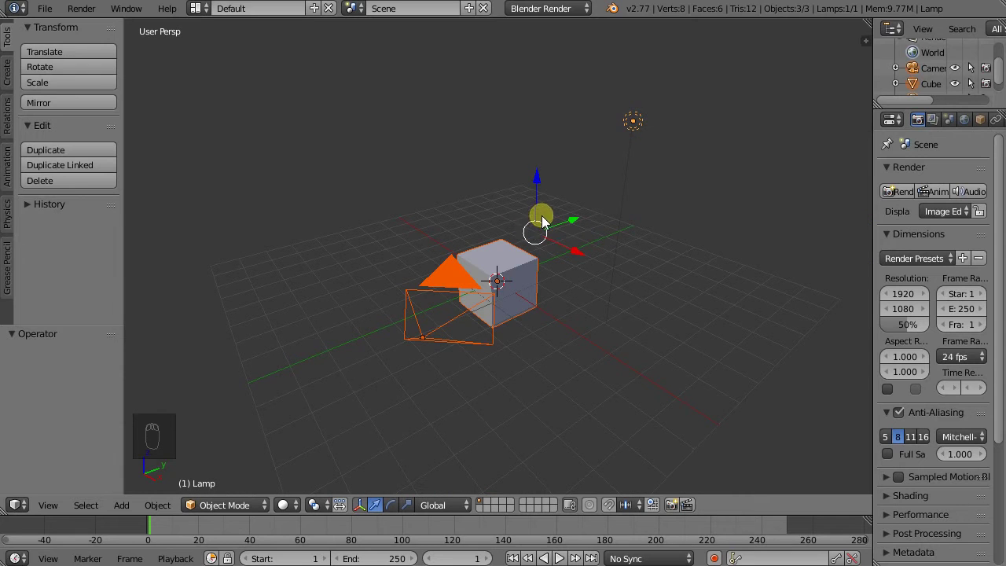
{"action": "middle_click_drag", "start_coordinate": [567, 276], "coordinate": [424, 312]}
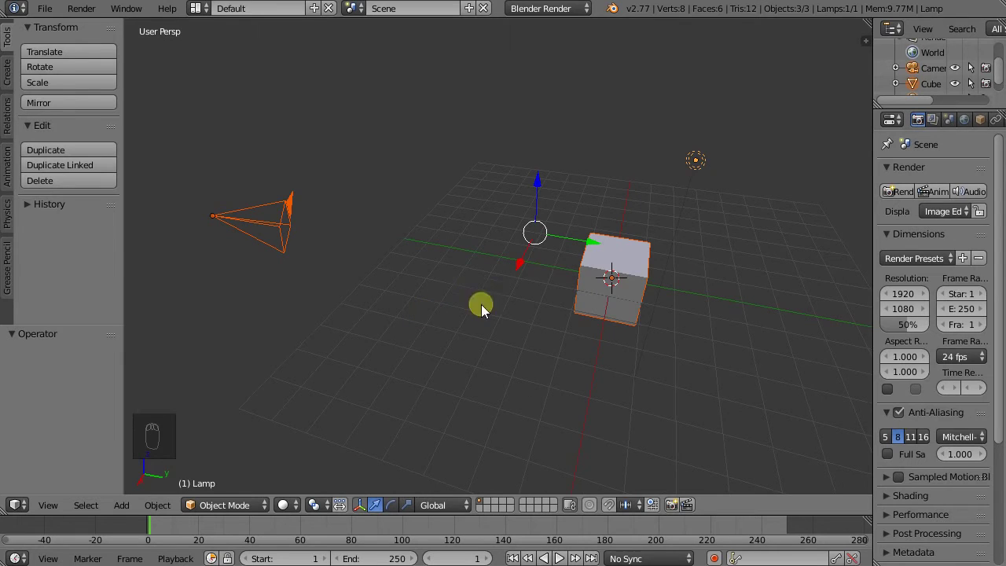
Select only the cube and toggle the 3D manipulator's display off and back on.
{"action": "right_click", "coordinate": [640, 262]}
{"action": "middle_click_drag", "start_coordinate": [658, 306], "coordinate": [527, 230]}
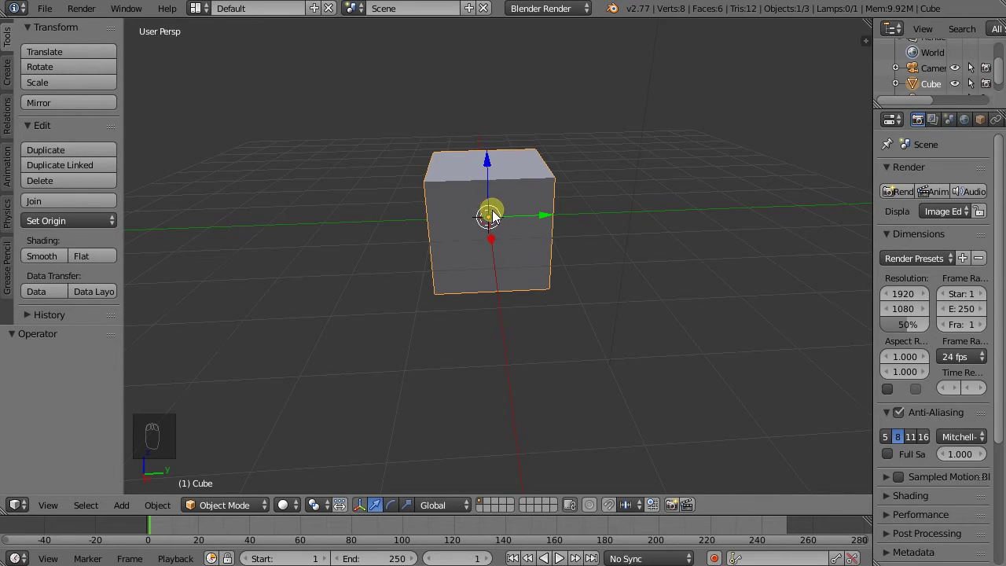
{"action": "left_click", "coordinate": [360, 505]}
{"action": "left_click", "coordinate": [360, 505]}
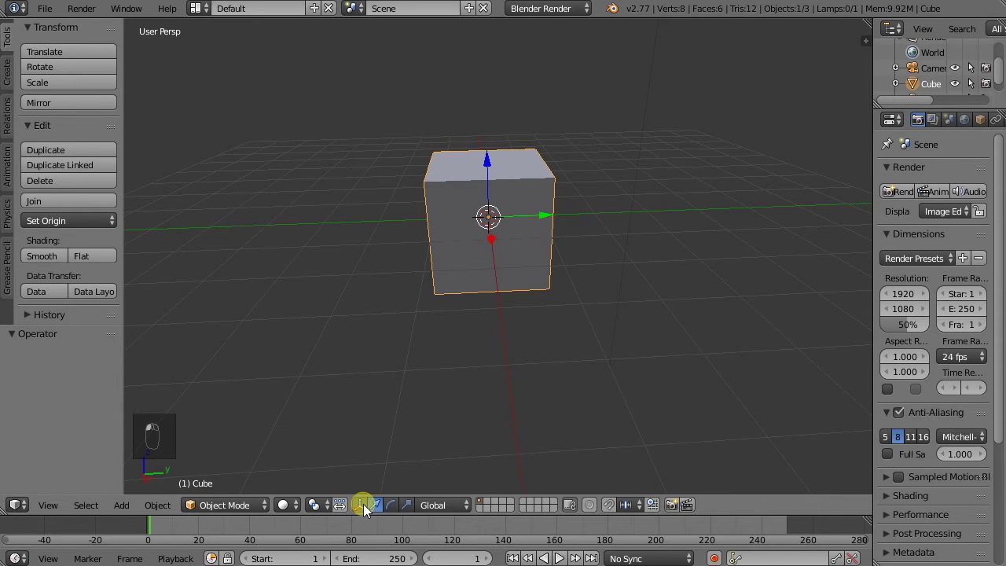
Move the cube freely with the translate manipulator along Y, about 0.763 along Z and about -0.267 along X.
{"action": "left_click_drag", "start_coordinate": [549, 214], "coordinate": [587, 210]}
{"action": "left_click_drag", "start_coordinate": [530, 173], "coordinate": [532, 117]}
{"action": "left_click", "coordinate": [483, 213]}
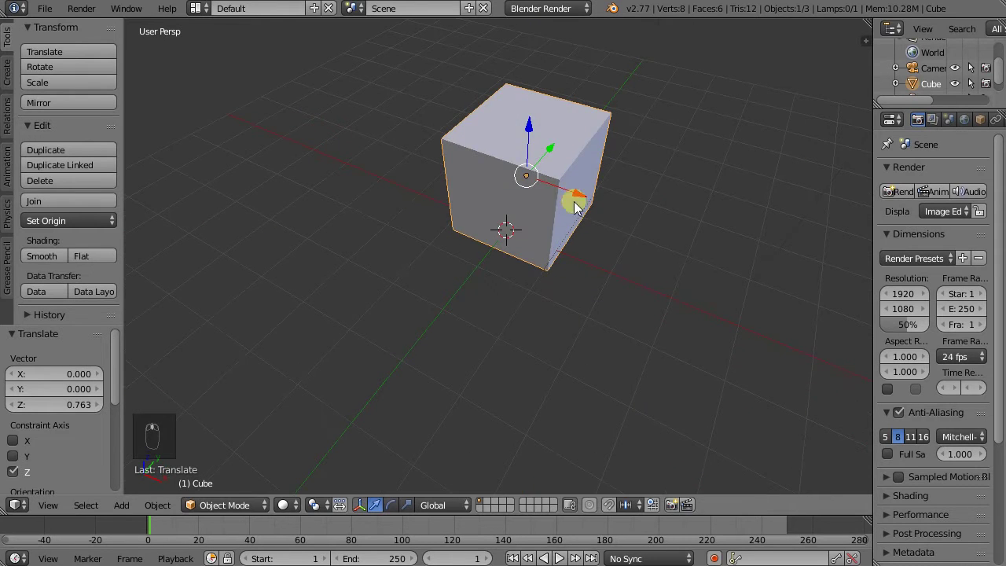
{"action": "middle_click_drag", "start_coordinate": [573, 202], "coordinate": [578, 236]}
{"action": "left_click_drag", "start_coordinate": [576, 236], "coordinate": [503, 228]}
Move the cube exactly 2 units along the Y axis and 3 units up along the Z axis.
{"action": "middle_click_drag", "start_coordinate": [504, 228], "coordinate": [606, 263]}
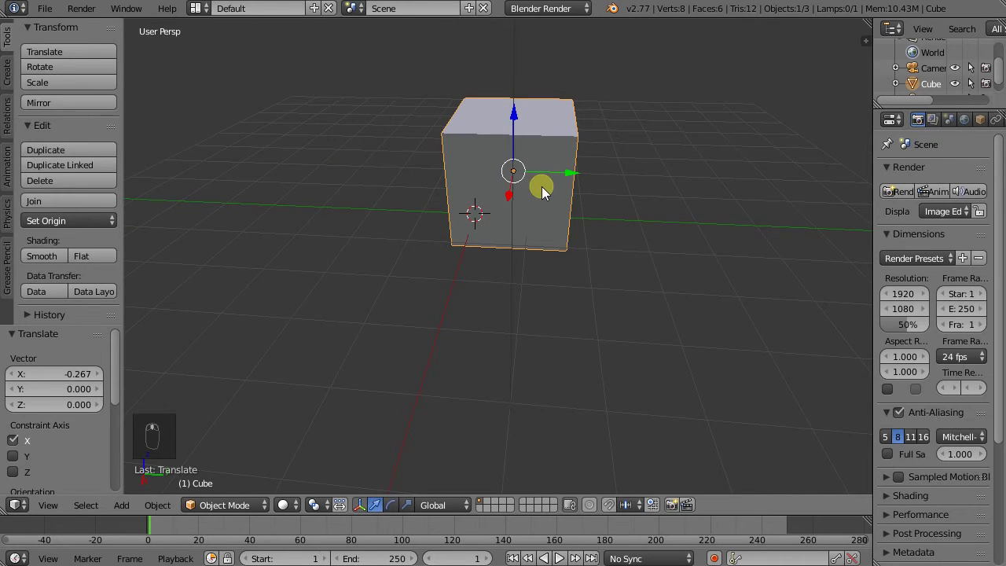
{"action": "left_click_drag", "start_coordinate": [570, 175], "coordinate": [609, 184]}
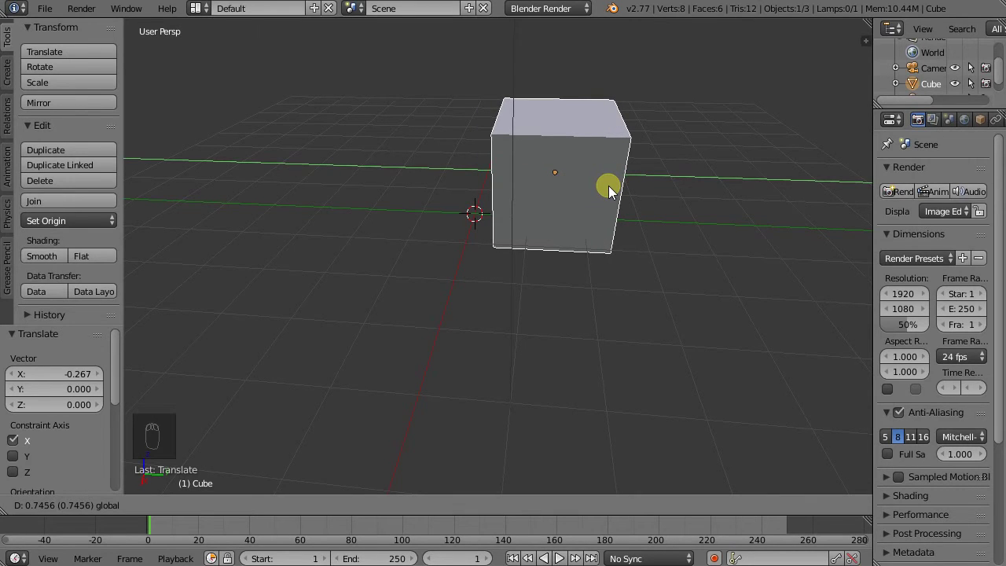
{"action": "left_click_drag", "start_coordinate": [609, 186], "coordinate": [610, 186]}
{"action": "type", "text": "2"}
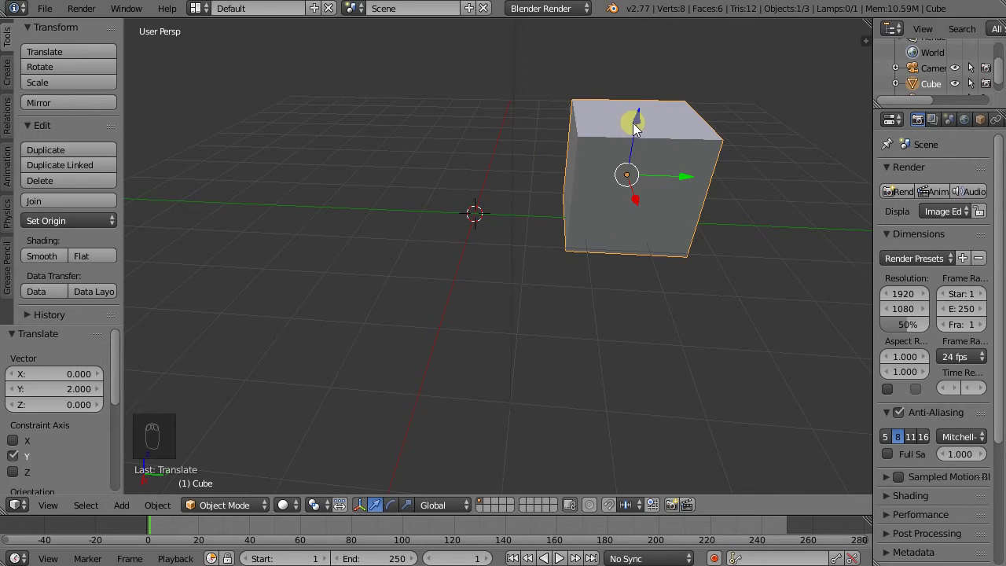
{"action": "left_click_drag", "start_coordinate": [637, 119], "coordinate": [615, 132]}
{"action": "type", "text": "3"}
Move the cube -2 units along the Y axis, toggling the entered value's sign several times before applying it.
{"action": "scroll", "coordinate": [622, 149], "scroll_direction": "down", "scroll_amount": 5}
{"action": "scroll", "coordinate": [647, 77], "scroll_direction": "up", "scroll_amount": 5}
{"action": "type", "text": "2"}
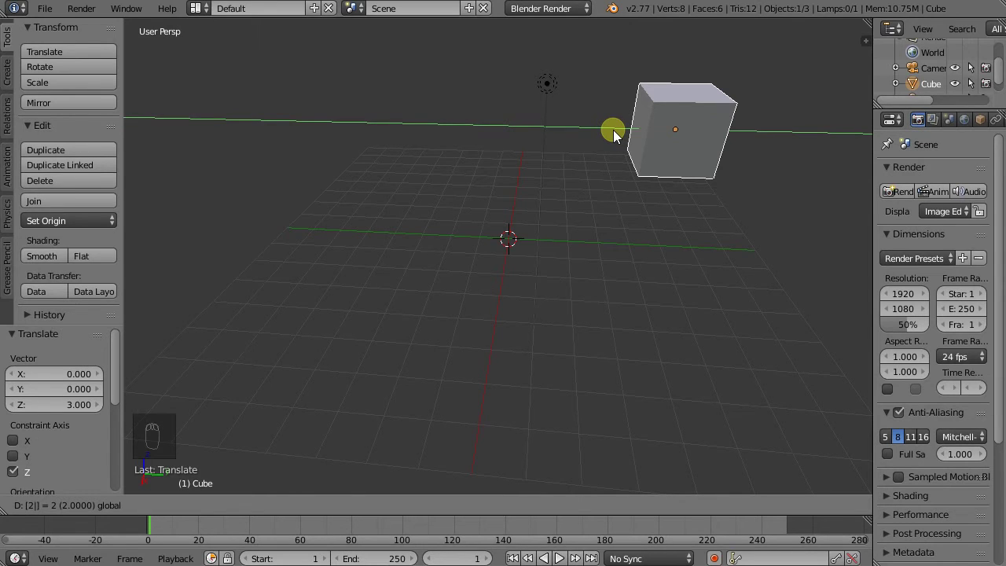
{"action": "key", "text": "minus"}
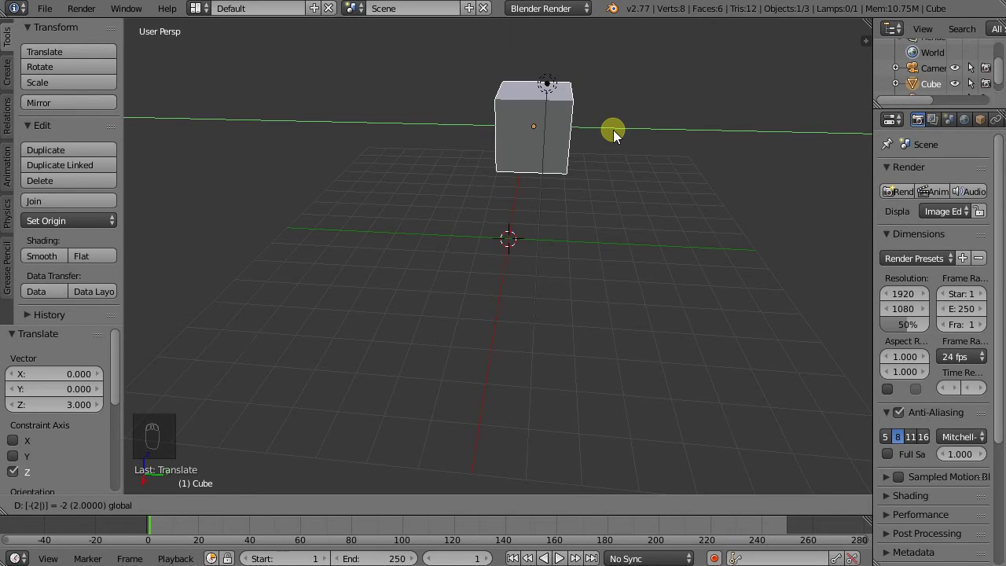
{"action": "key", "text": "minus"}
{"action": "key", "text": "minus"}
{"action": "key", "text": "minus"}
{"action": "key", "text": "minus"}
{"action": "key", "text": "minus"}
{"action": "key", "text": "minus"}
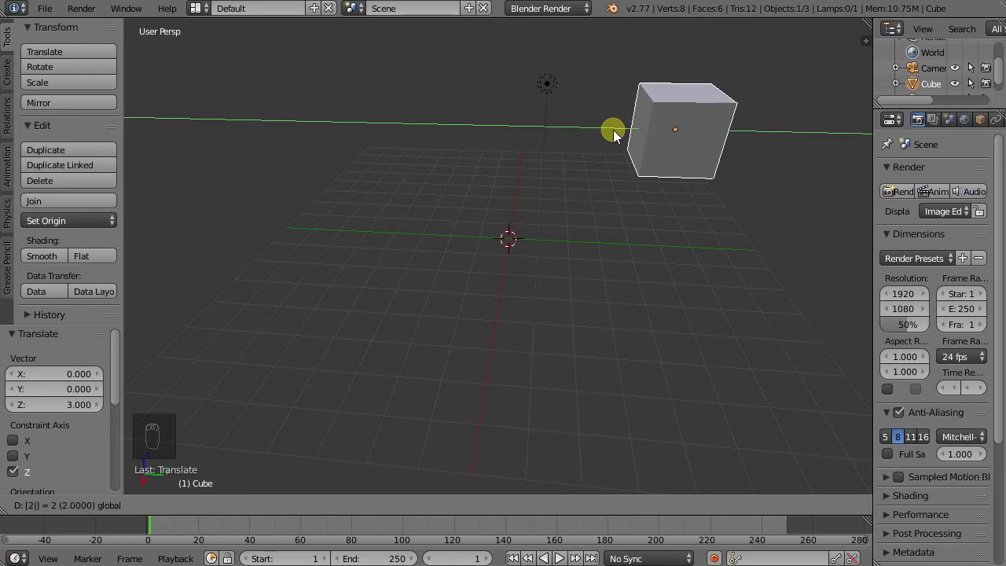
{"action": "key", "text": "Return"}
With the scale manipulator, stretch the cube along Y, scale it about 0.672 in Z and 0.855 in X, and scale Y by exactly 2.
{"action": "middle_click_drag", "start_coordinate": [482, 150], "coordinate": [457, 194]}
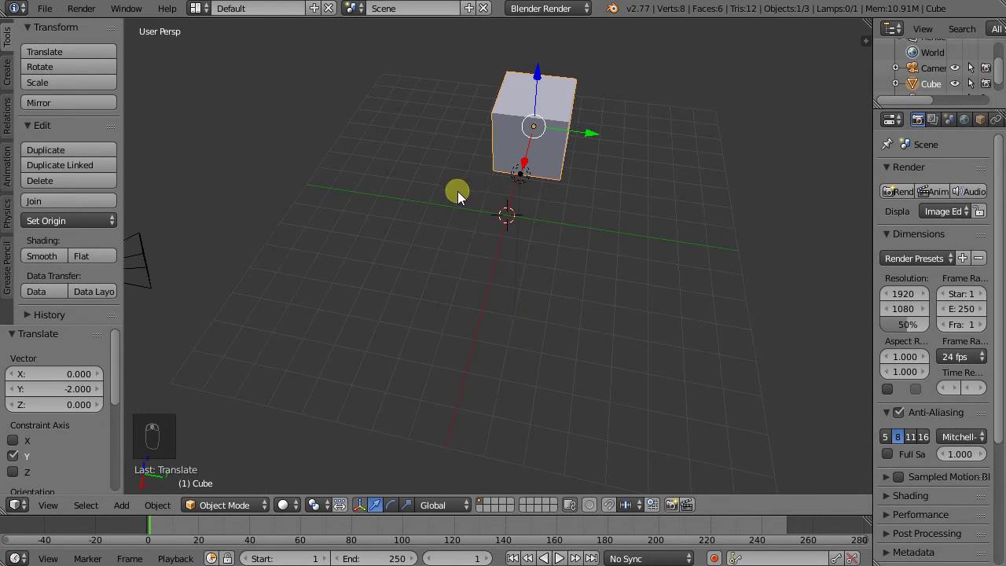
{"action": "left_click", "coordinate": [407, 506]}
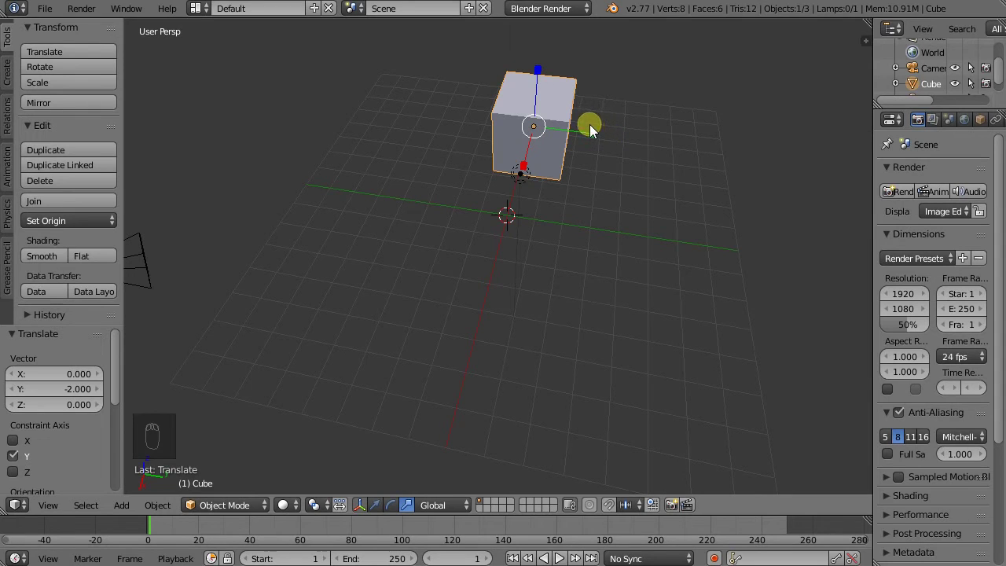
{"action": "left_click_drag", "start_coordinate": [593, 131], "coordinate": [528, 126]}
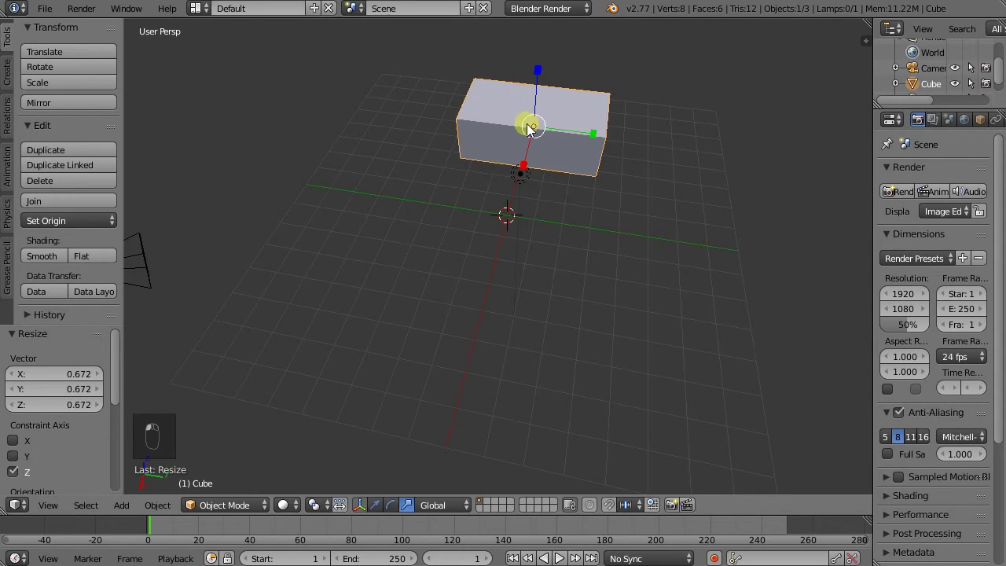
{"action": "mouse_move", "coordinate": [533, 169]}
{"action": "left_mouse_down"}
{"action": "mouse_move", "coordinate": [505, 199]}
{"action": "mouse_move", "coordinate": [523, 164]}
{"action": "left_mouse_up"}
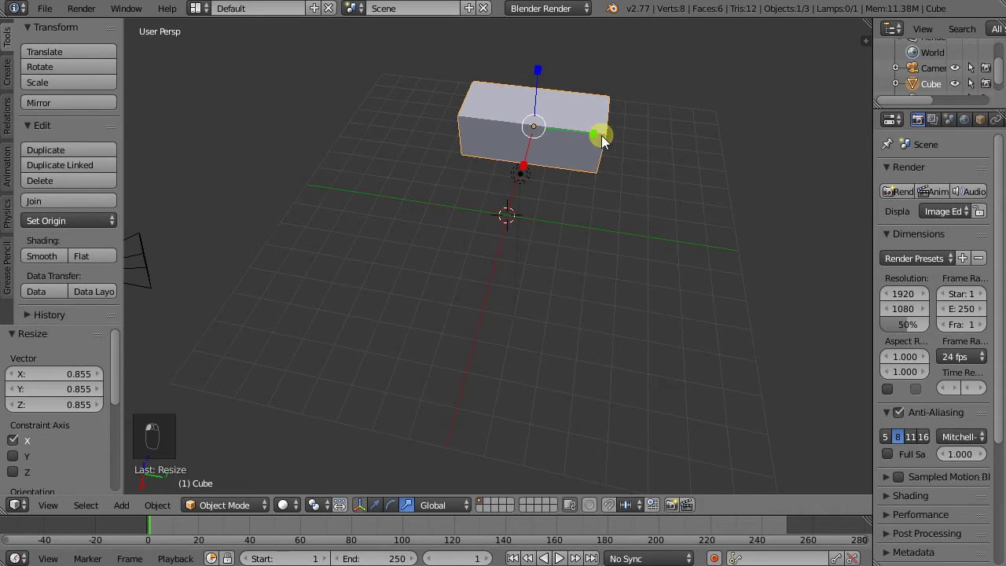
{"action": "mouse_move", "coordinate": [602, 135]}
{"action": "left_mouse_down"}
{"action": "mouse_move", "coordinate": [613, 143]}
{"action": "mouse_move", "coordinate": [588, 140]}
{"action": "mouse_move", "coordinate": [601, 137]}
{"action": "left_mouse_up"}
{"action": "key", "text": "2"}
Move the cube exactly 2 units along the global X axis.
{"action": "middle_click_drag", "start_coordinate": [600, 138], "coordinate": [548, 184]}
{"action": "scroll", "coordinate": [461, 130], "scroll_direction": "up", "scroll_amount": 3}
{"action": "middle_click_drag", "start_coordinate": [461, 131], "coordinate": [512, 135]}
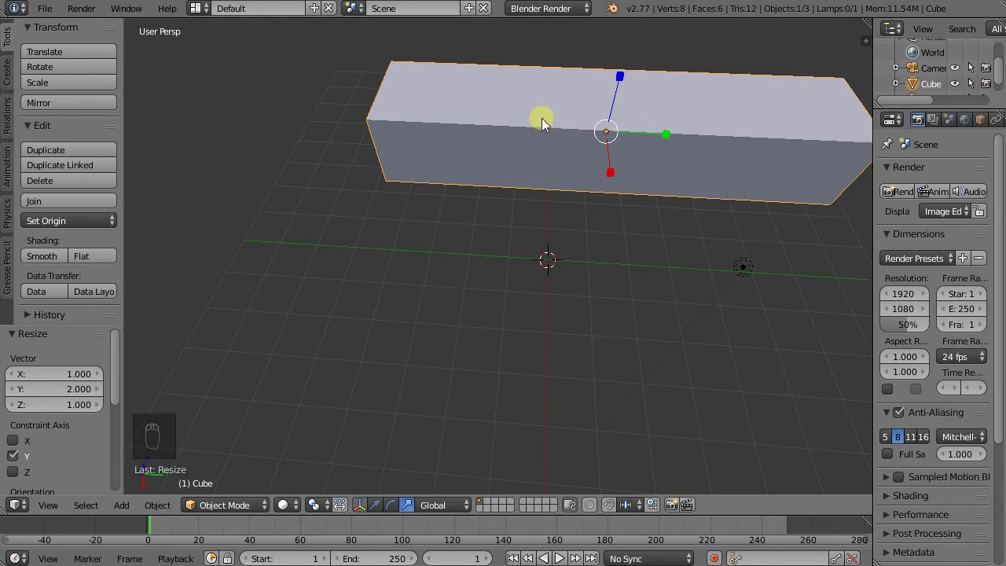
{"action": "left_click", "coordinate": [79, 51]}
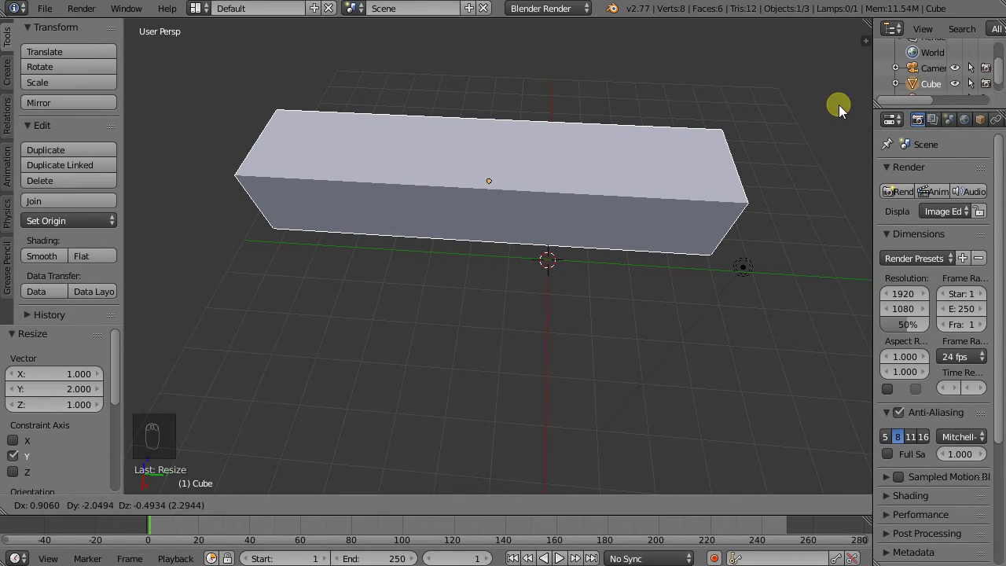
{"action": "key", "text": "x"}
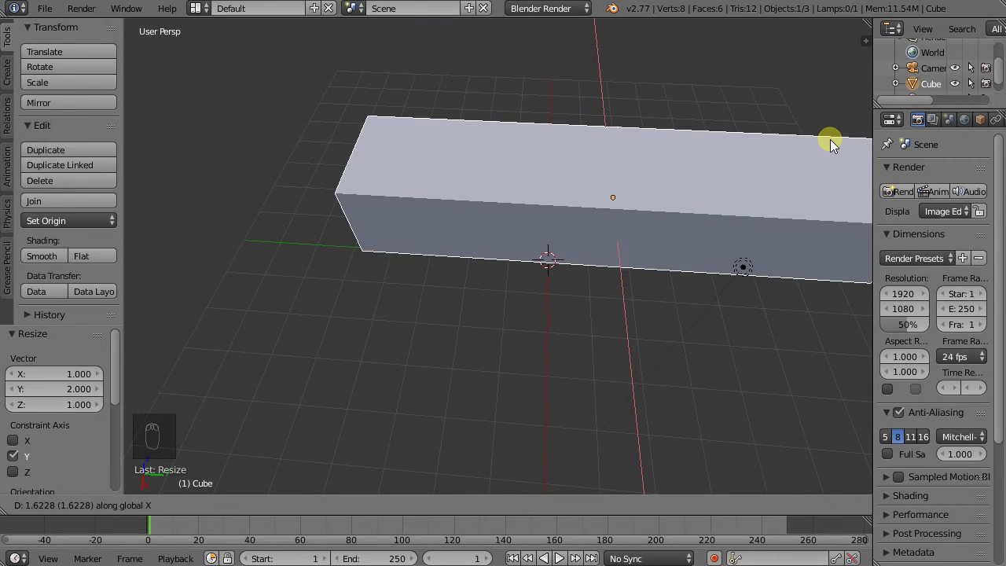
{"action": "type", "text": "2"}
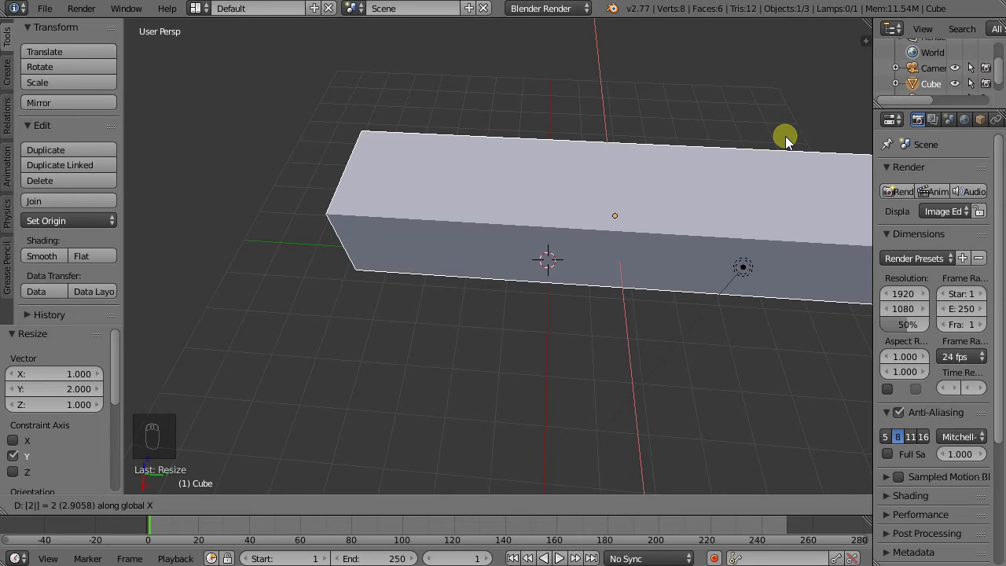
{"action": "key", "text": "Return"}
Rotate the stretched cube freely around the Z axis by about -51.483°.
{"action": "middle_click_drag", "start_coordinate": [611, 218], "coordinate": [398, 146]}
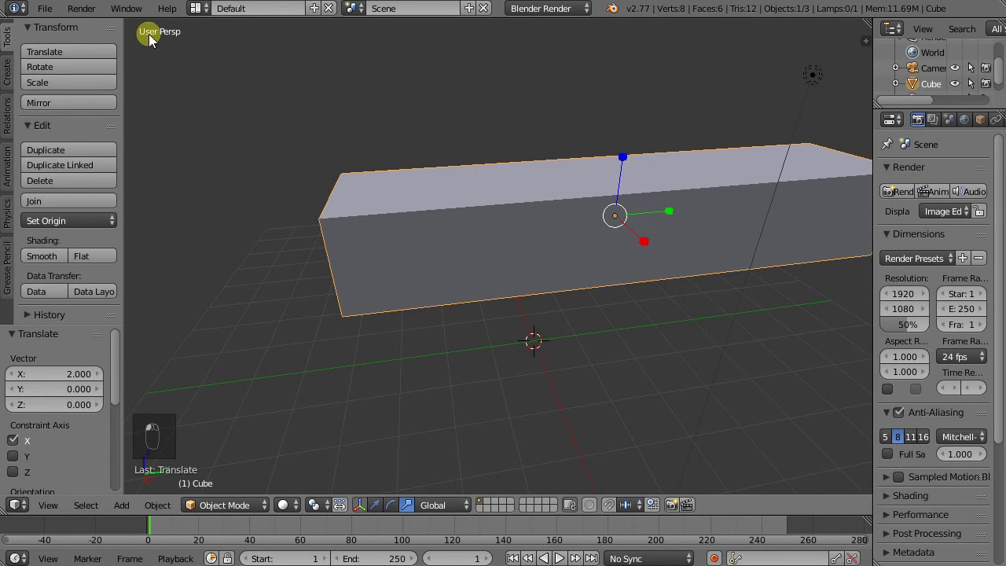
{"action": "left_click", "coordinate": [61, 66]}
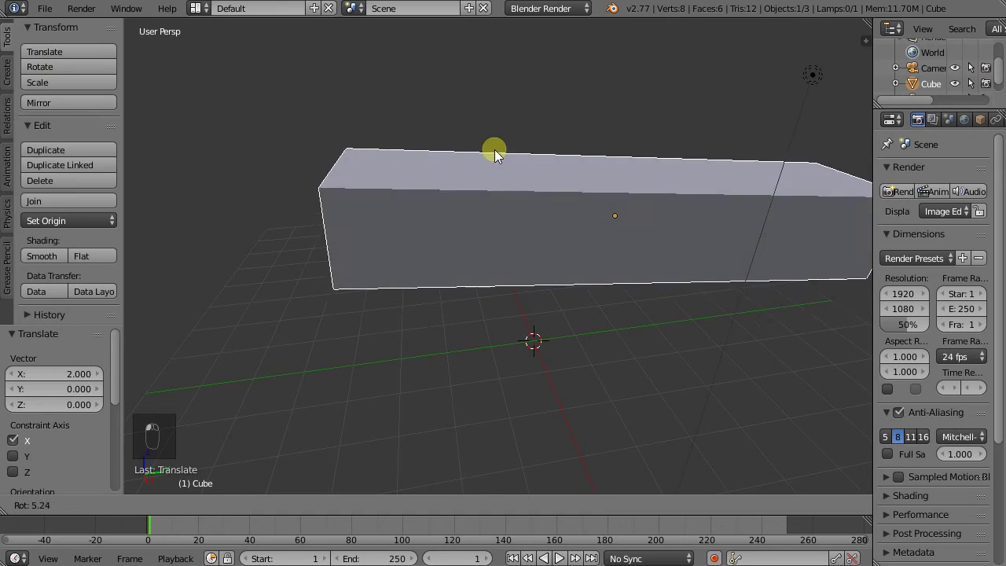
{"action": "key", "text": "z"}
{"action": "left_click", "coordinate": [508, 158]}
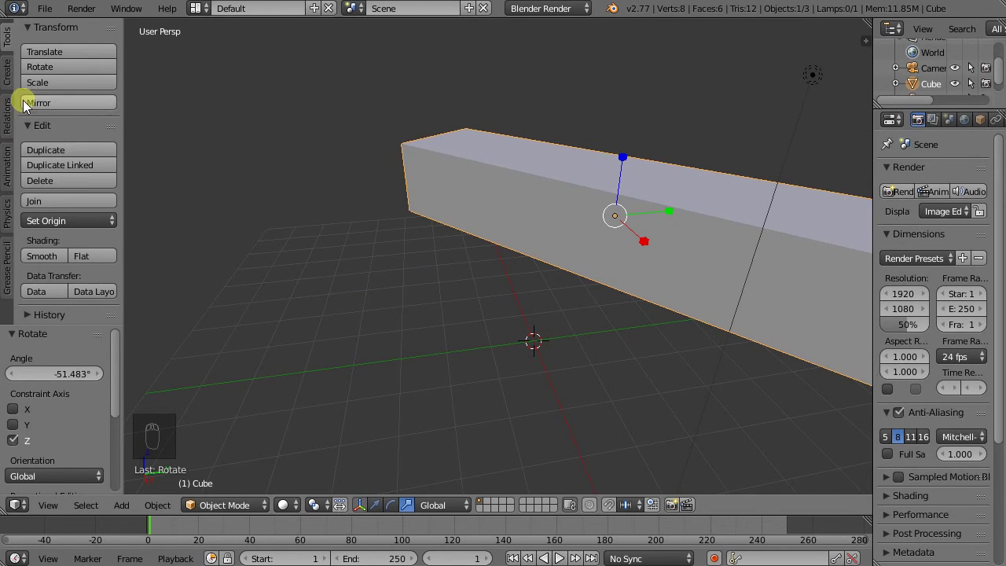
{"action": "left_click", "coordinate": [56, 102]}
{"action": "key", "text": "Escape"}
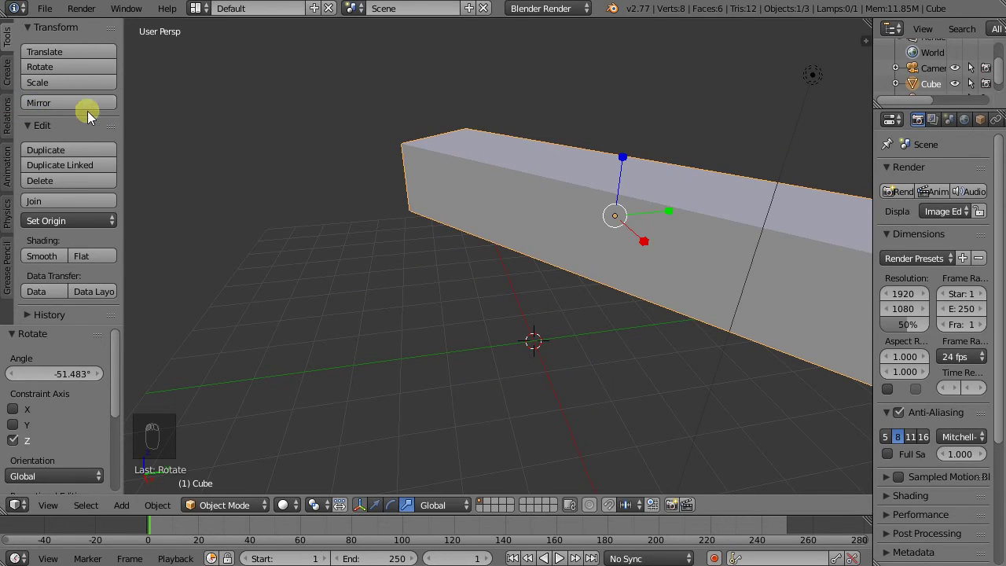
{"action": "left_click", "coordinate": [67, 83]}
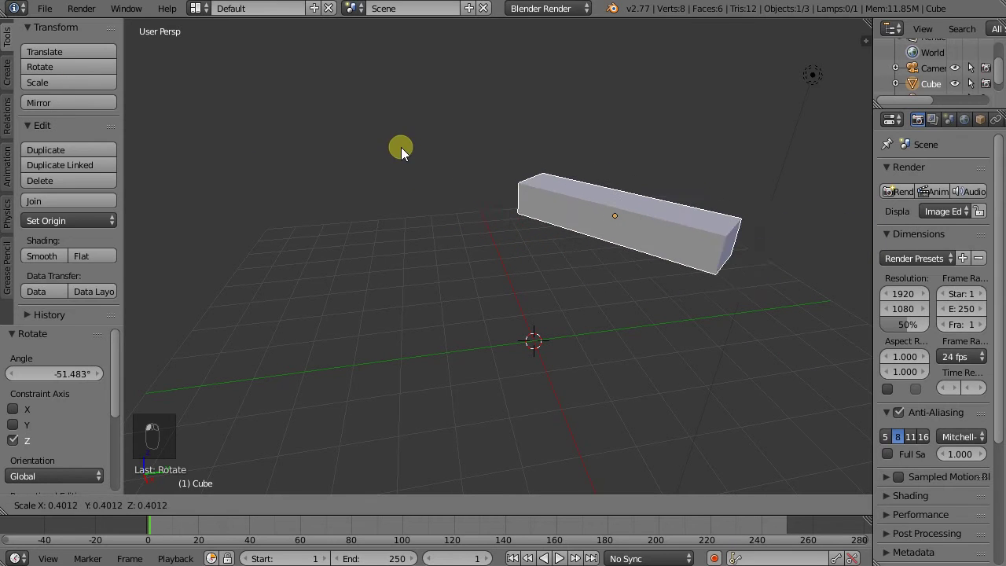
{"action": "key", "text": "x"}
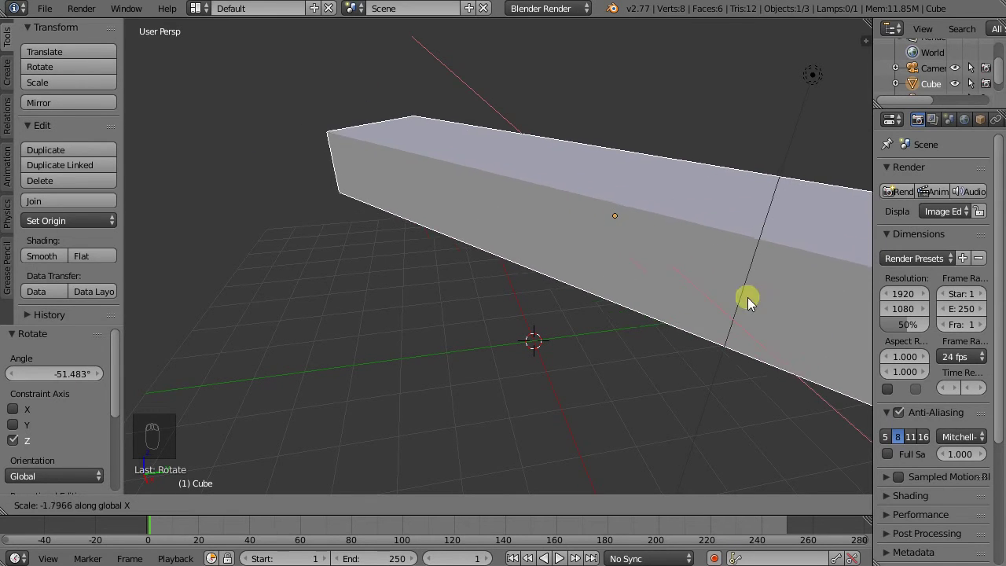
{"action": "key", "text": "Escape"}
Show the object's transform properties and set the cube's X, Y and Z location to 0.
{"action": "middle_click_drag", "start_coordinate": [842, 151], "coordinate": [665, 139]}
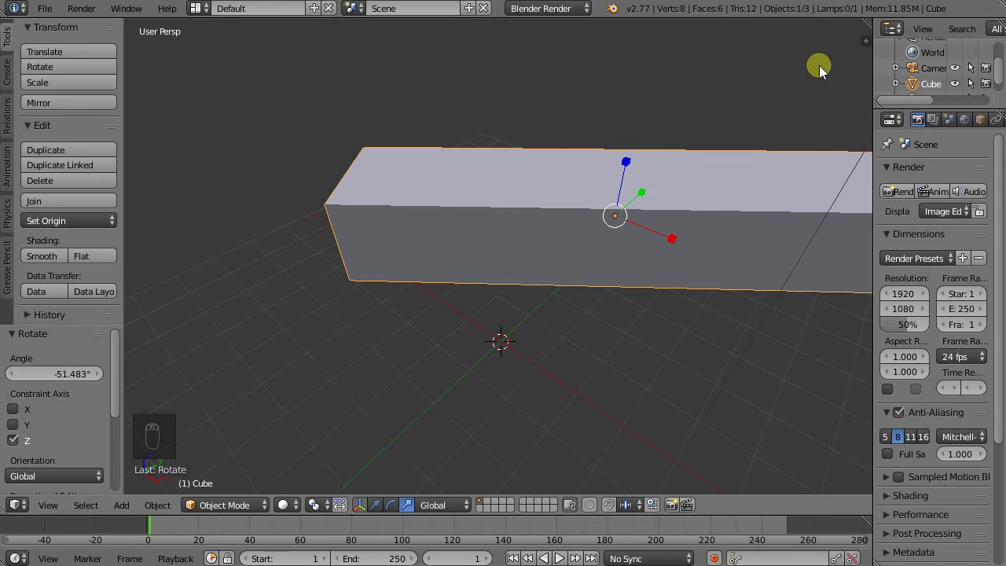
{"action": "left_click", "coordinate": [869, 42]}
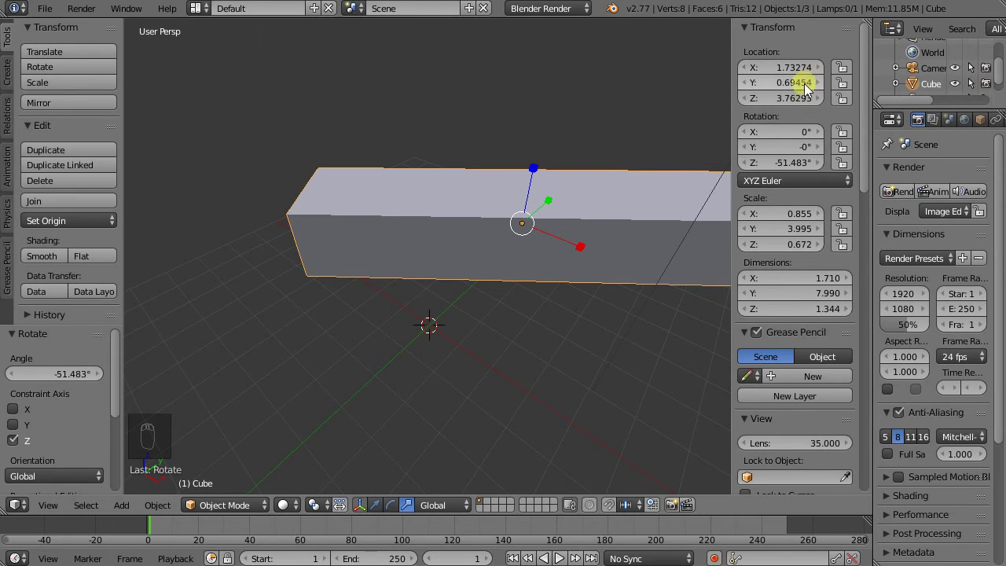
{"action": "middle_click_drag", "start_coordinate": [600, 198], "coordinate": [720, 161]}
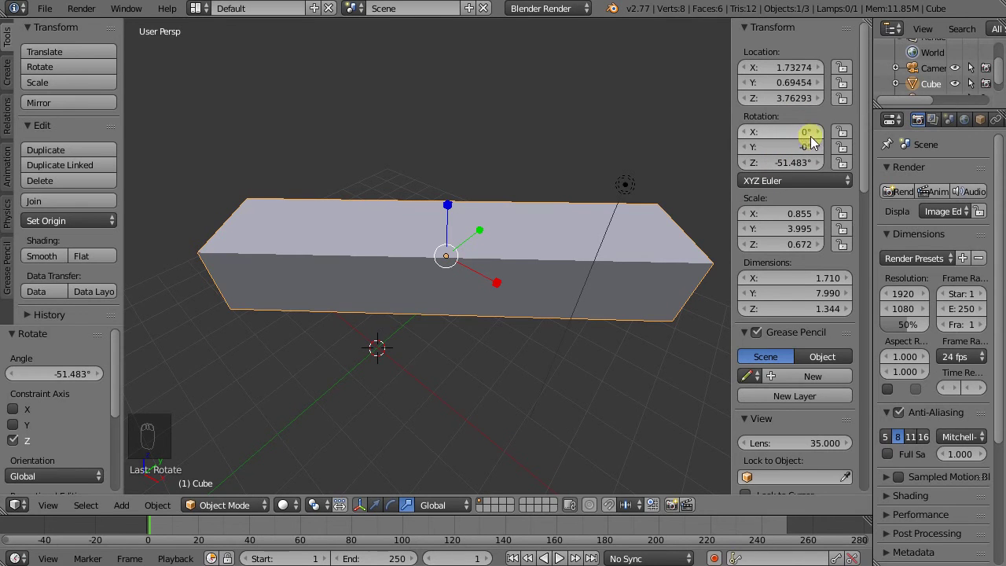
{"action": "left_click", "coordinate": [786, 68]}
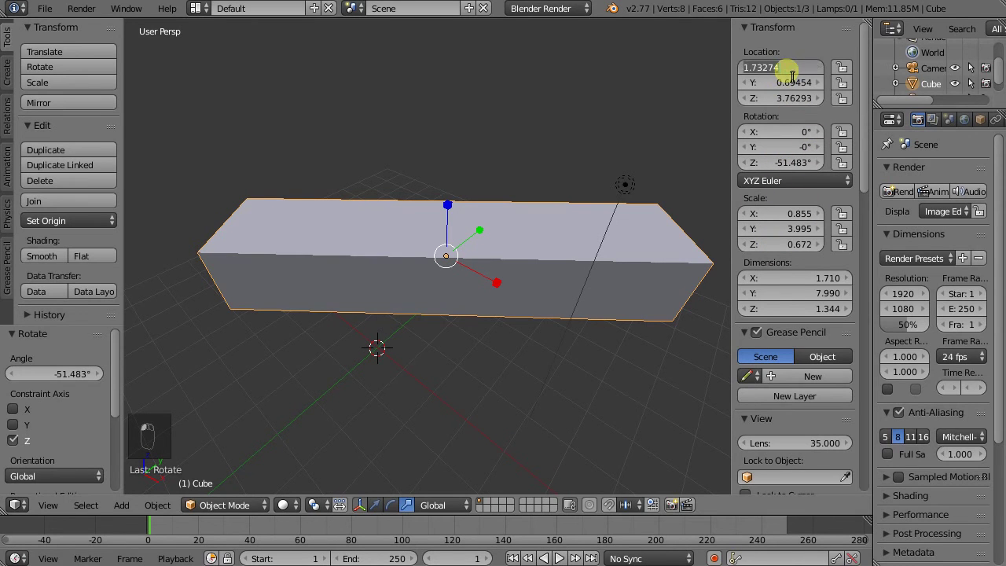
{"action": "type", "text": "0"}
{"action": "key", "text": "Tab"}
{"action": "type", "text": "0"}
{"action": "key", "text": "Tab"}
{"action": "type", "text": "0"}
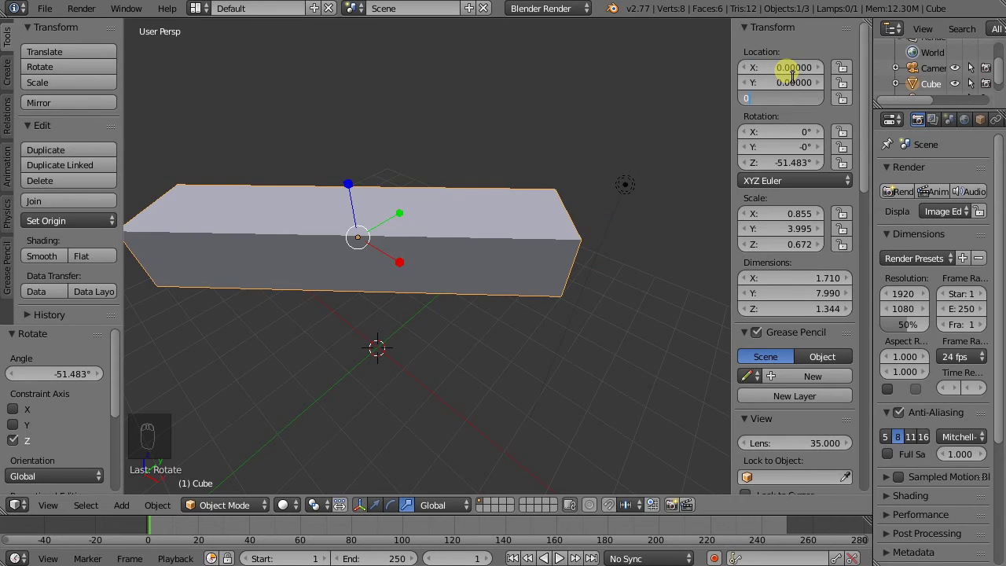
{"action": "key", "text": "Return"}
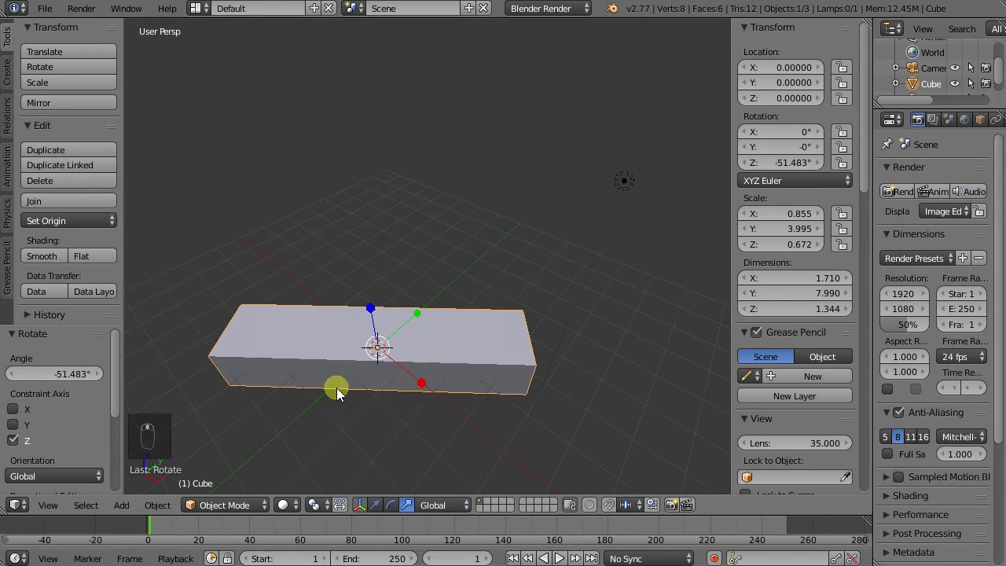
Set the cube's Z rotation to 0°.
{"action": "middle_click_drag", "start_coordinate": [333, 391], "coordinate": [356, 350]}
{"action": "scroll", "coordinate": [360, 348], "scroll_direction": "up", "scroll_amount": 5}
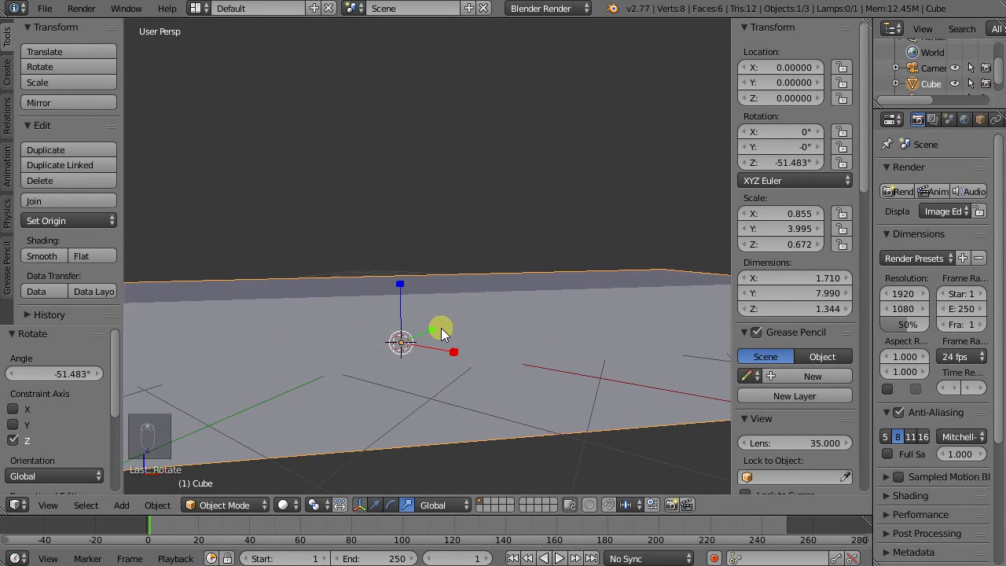
{"action": "scroll", "coordinate": [429, 342], "scroll_direction": "down", "scroll_amount": 4}
{"action": "middle_click_drag", "start_coordinate": [474, 289], "coordinate": [757, 189]}
{"action": "left_click", "coordinate": [775, 162]}
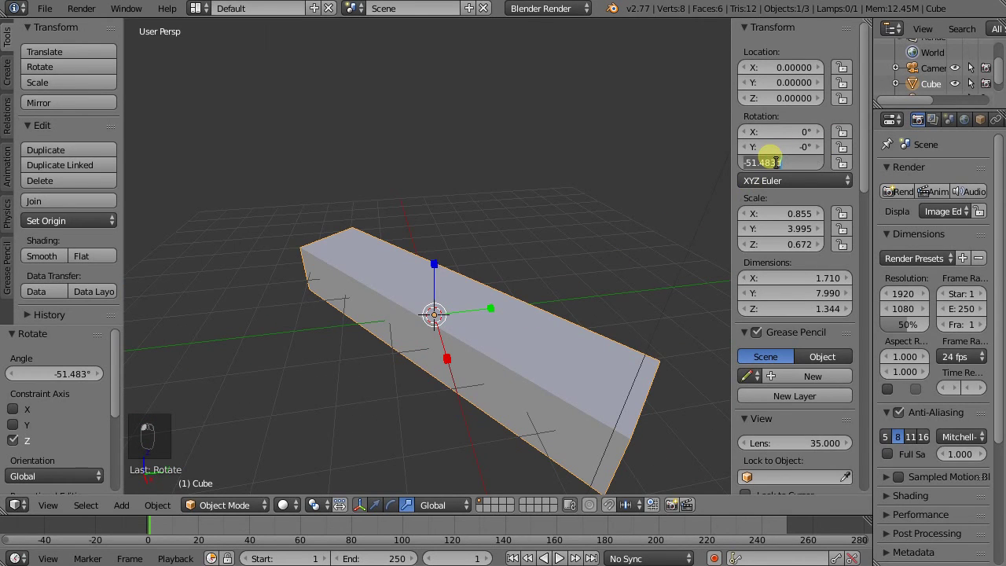
{"action": "type", "text": "0"}
{"action": "key", "text": "Return"}
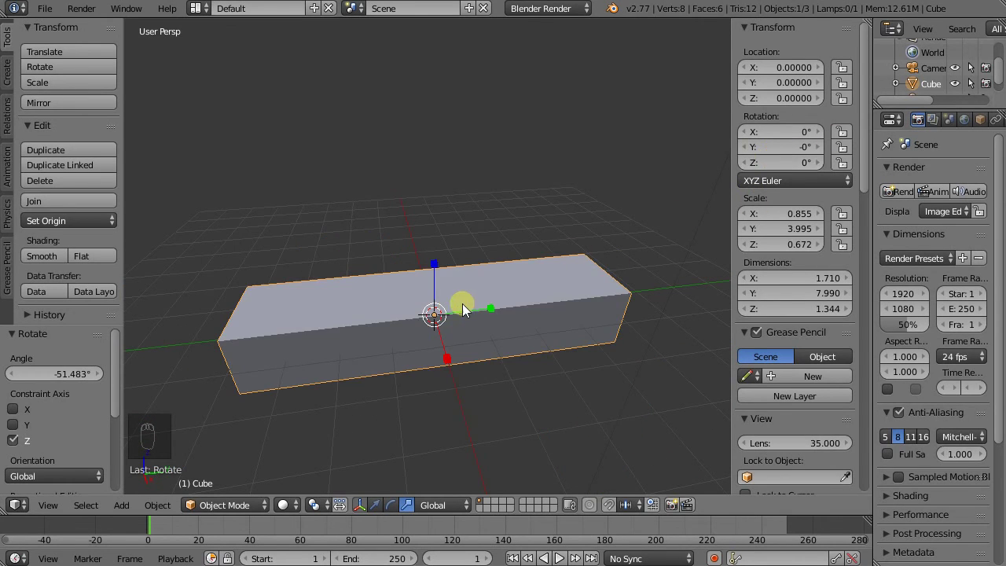
Set the cube's scale to 1 on each of the X, Y and Z axes.
{"action": "left_click", "coordinate": [781, 216]}
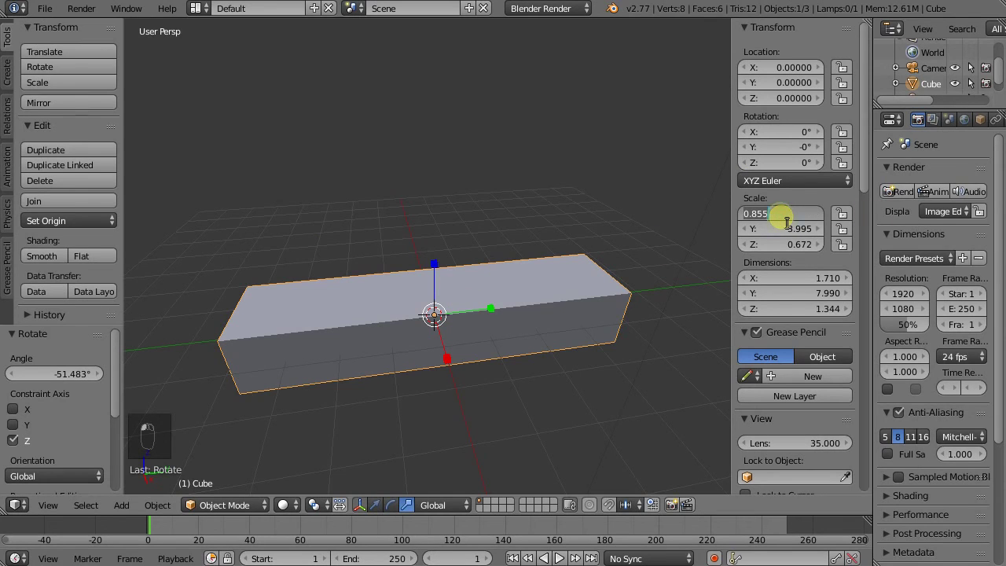
{"action": "type", "text": "1"}
{"action": "key", "text": "Tab"}
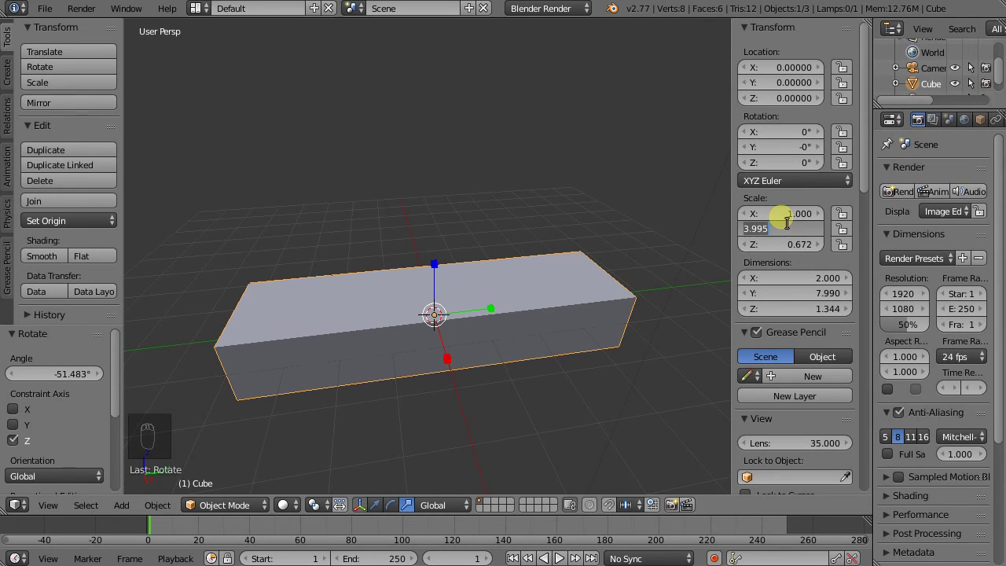
{"action": "type", "text": "1"}
{"action": "key", "text": "Tab"}
{"action": "key", "text": "Return"}
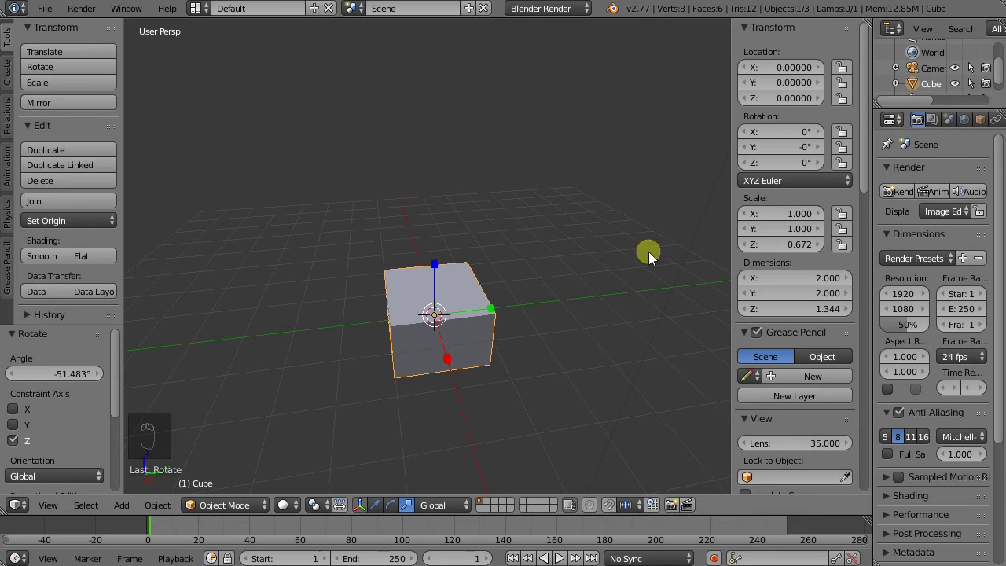
{"action": "middle_click_drag", "start_coordinate": [648, 252], "coordinate": [570, 267]}
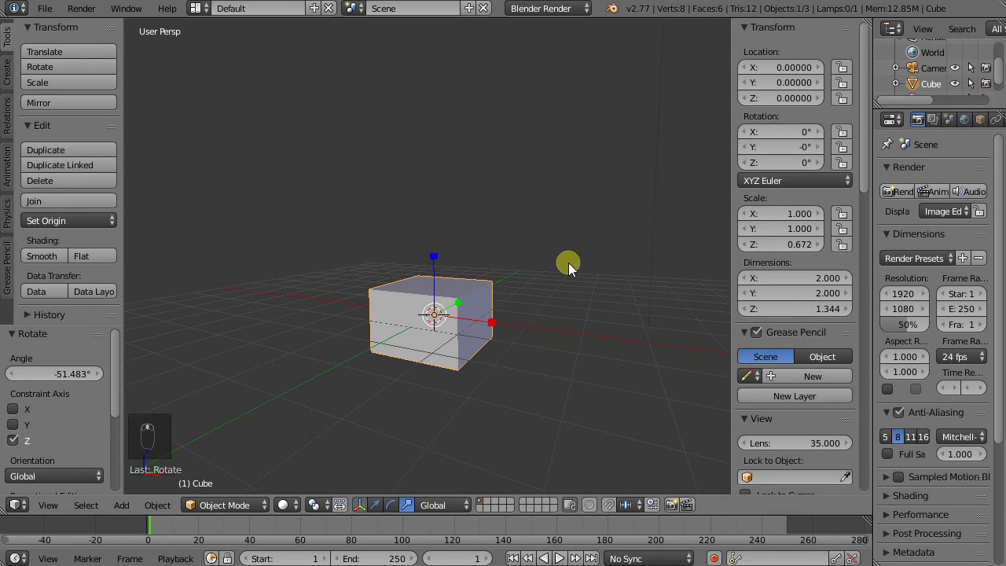
{"action": "left_click", "coordinate": [777, 247]}
{"action": "type", "text": "1"}
{"action": "key", "text": "Return"}
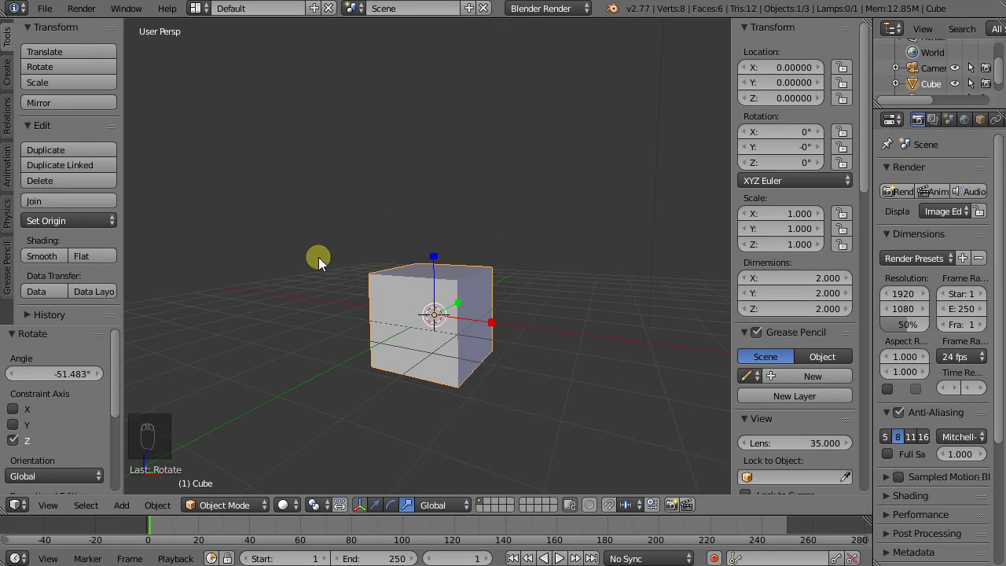
Hide the tool shelf of the 3D view and bring it back.
{"action": "middle_click_drag", "start_coordinate": [557, 285], "coordinate": [489, 335]}
{"action": "middle_click_drag", "start_coordinate": [292, 328], "coordinate": [432, 295]}
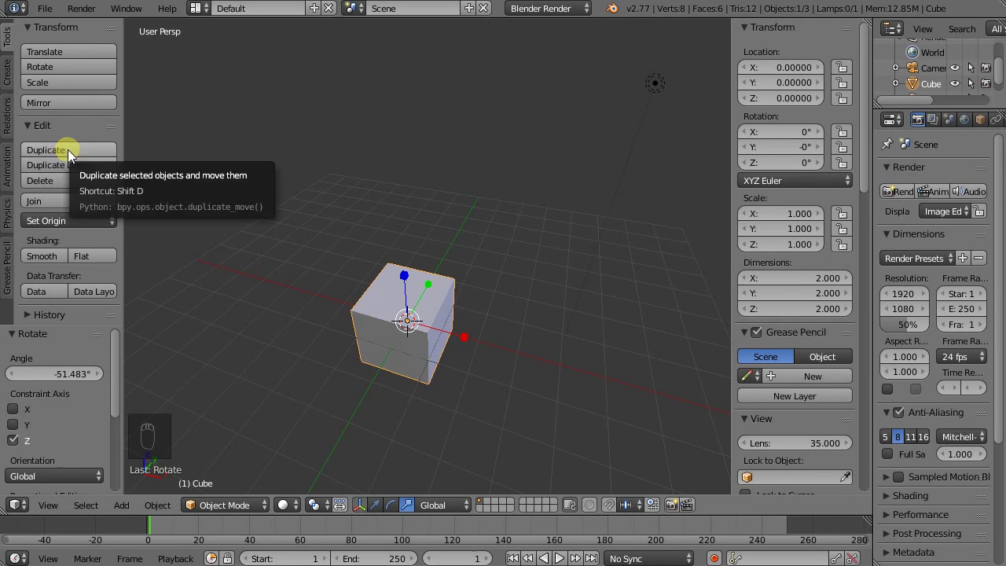
{"action": "left_click_drag", "start_coordinate": [124, 136], "coordinate": [3, 71]}
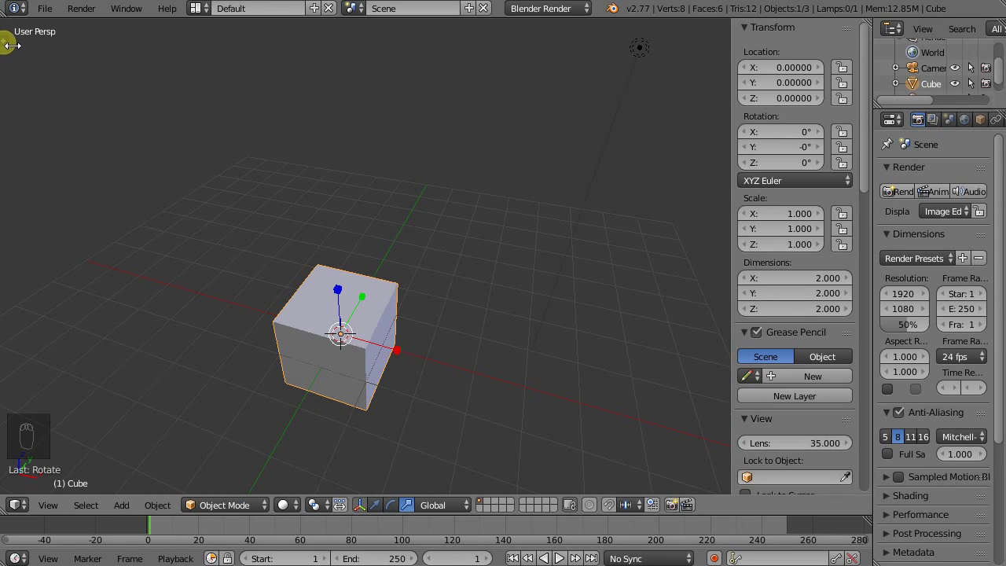
{"action": "left_click", "coordinate": [12, 45]}
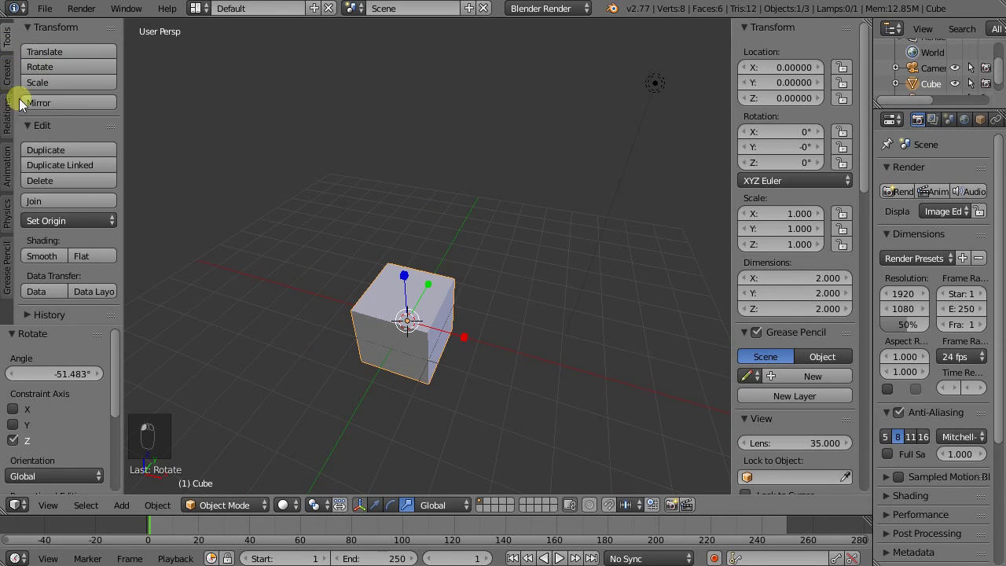
Duplicate the cube and place the copy exactly 3 units away along the X axis.
{"action": "left_click", "coordinate": [79, 149]}
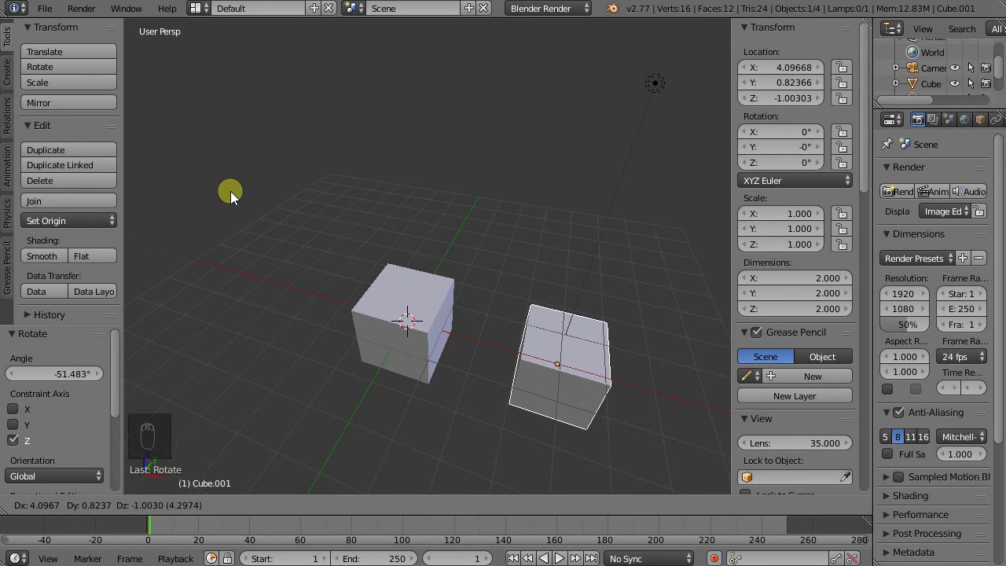
{"action": "key", "text": "x"}
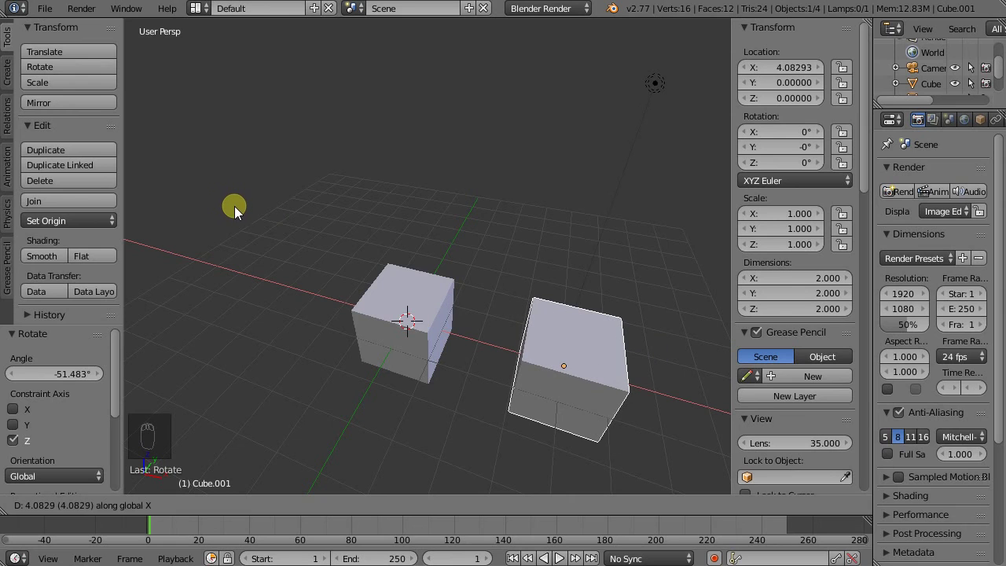
{"action": "type", "text": "3"}
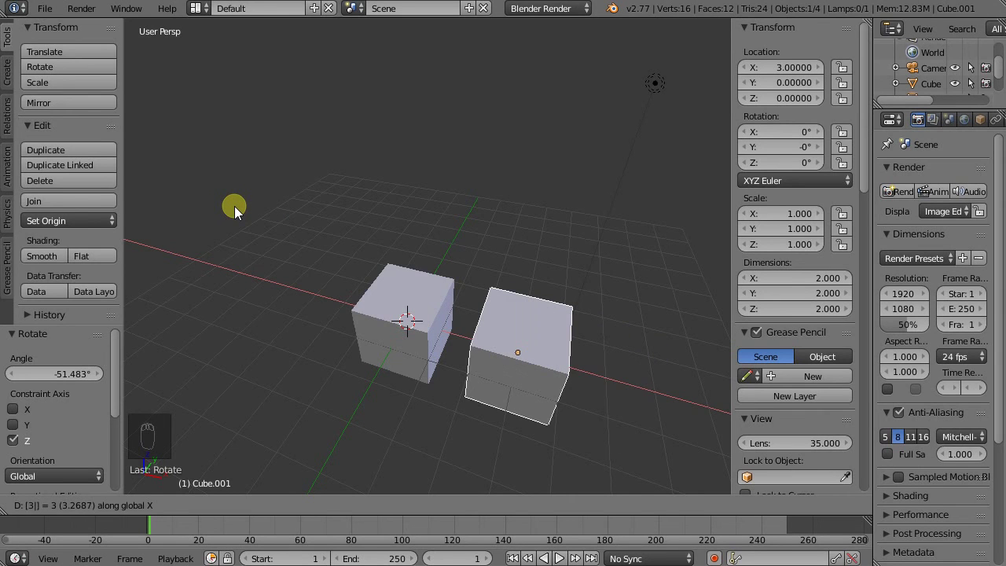
{"action": "key", "text": "Return"}
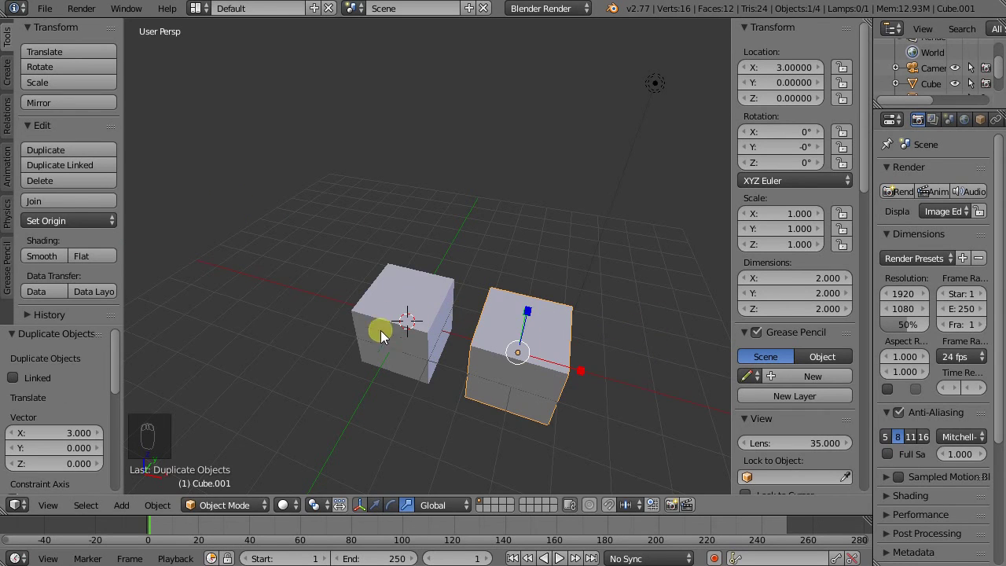
Repeat the last duplication six times to extend the row of cubes along the X axis.
{"action": "middle_click_drag", "start_coordinate": [413, 362], "coordinate": [473, 339]}
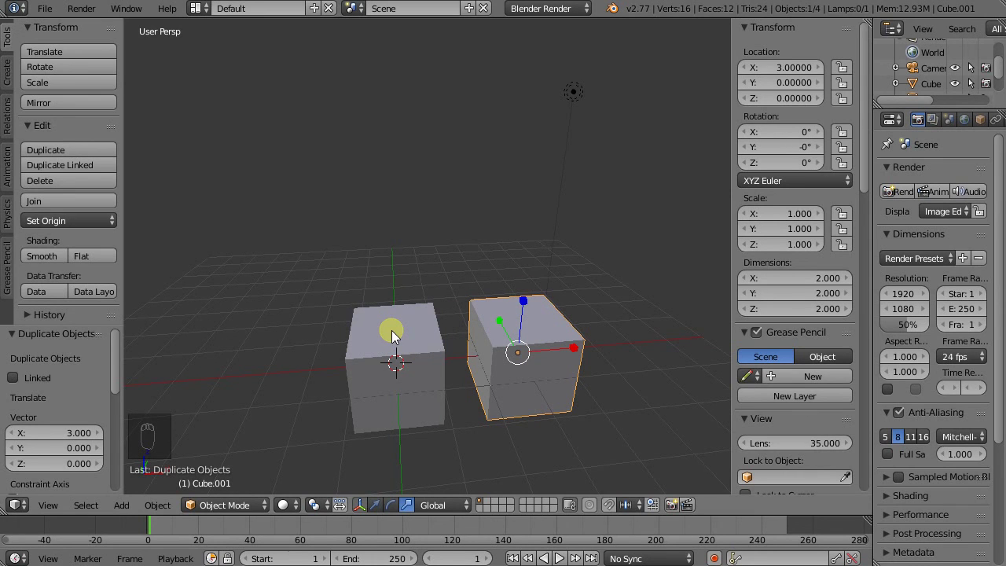
{"action": "key", "text": "shift+r"}
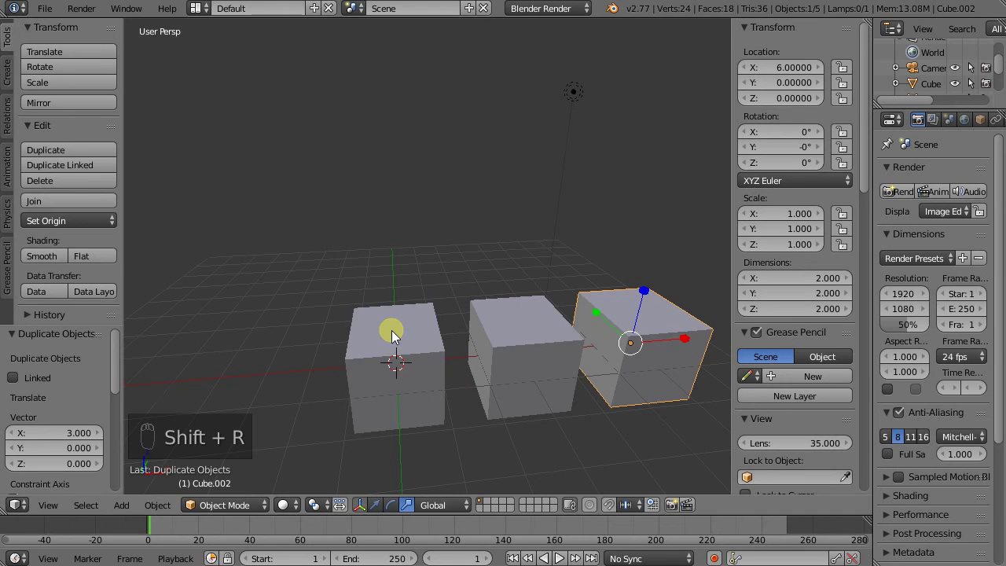
{"action": "key", "text": "shift+r"}
{"action": "key", "text": "shift+r"}
{"action": "key", "text": "shift+r"}
{"action": "key", "text": "shift+r"}
{"action": "key", "text": "shift+r"}
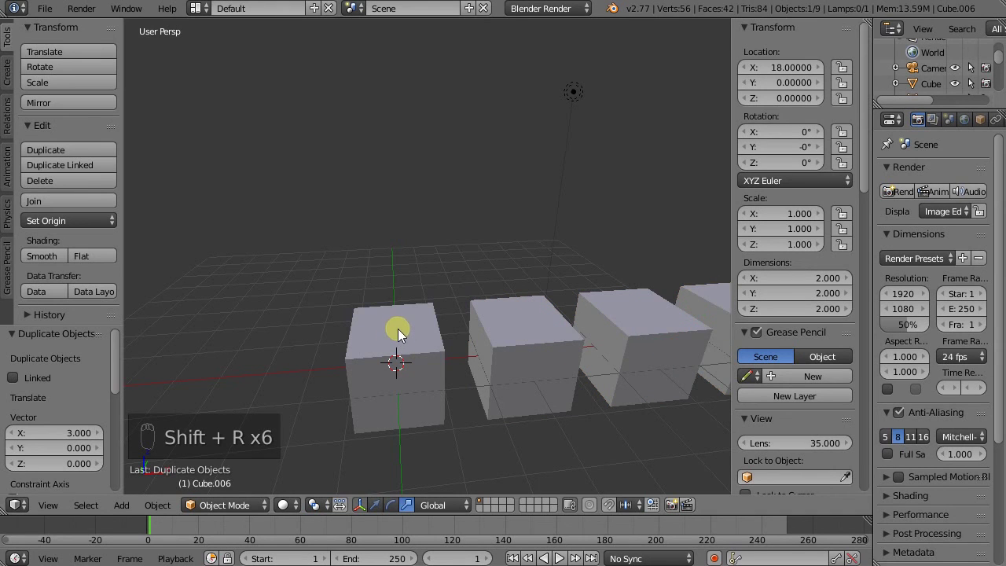
{"action": "scroll", "coordinate": [379, 322], "scroll_direction": "down", "scroll_amount": 4}
{"action": "scroll", "coordinate": [481, 322], "scroll_direction": "down", "scroll_amount": 2}
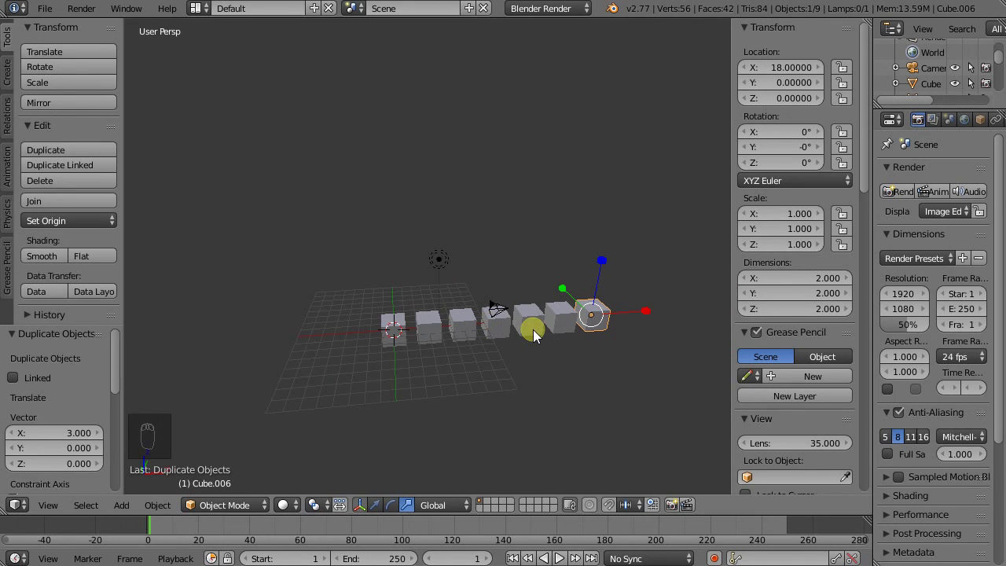
{"action": "middle_click_drag", "start_coordinate": [534, 335], "coordinate": [487, 314]}
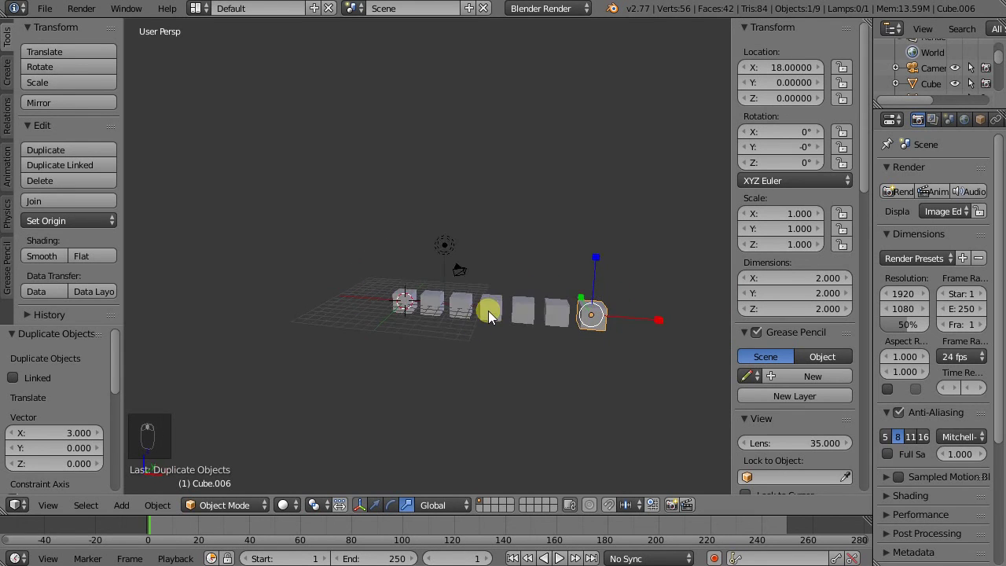
{"action": "middle_click_drag", "start_coordinate": [602, 283], "coordinate": [613, 307]}
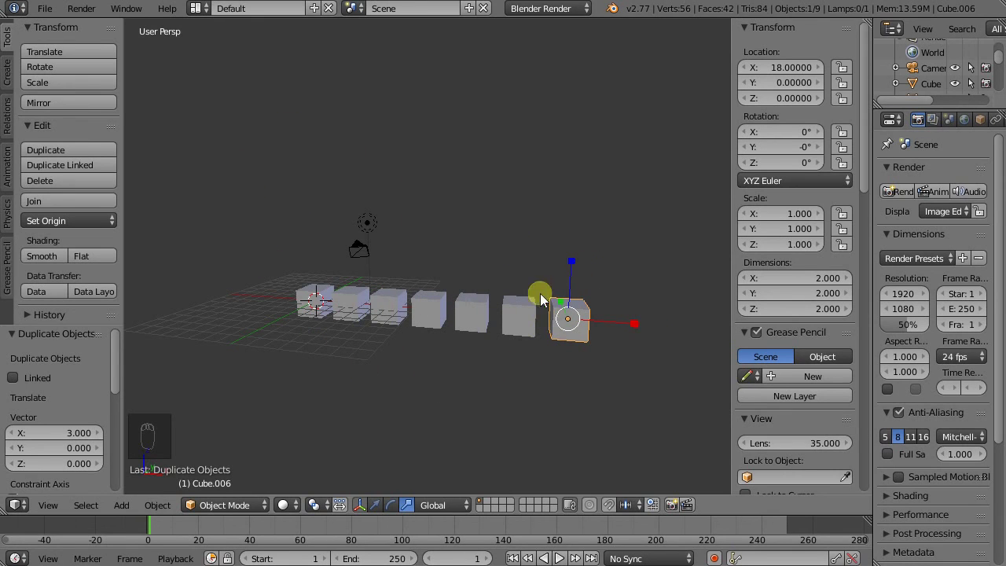
{"action": "middle_click_drag", "start_coordinate": [472, 279], "coordinate": [450, 305]}
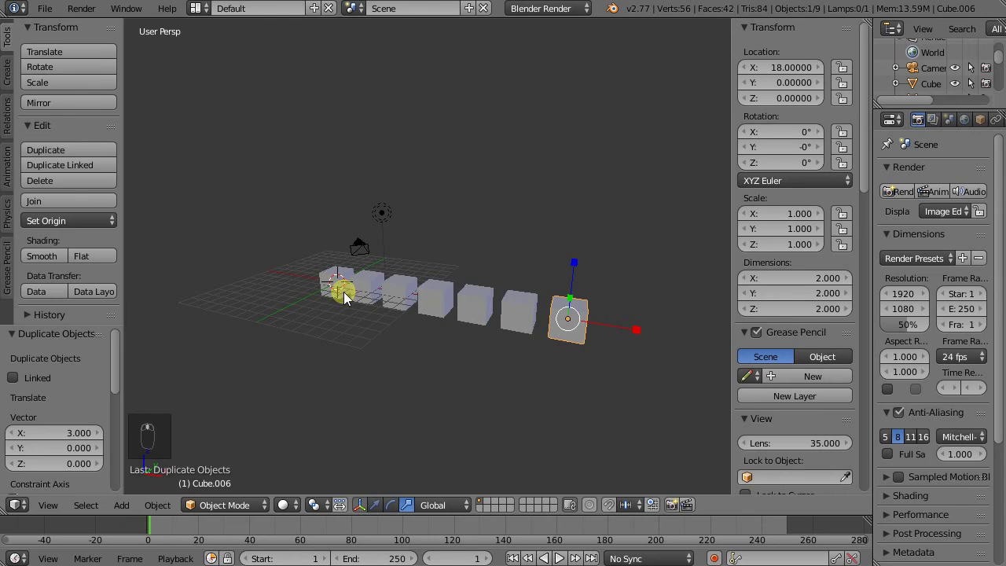